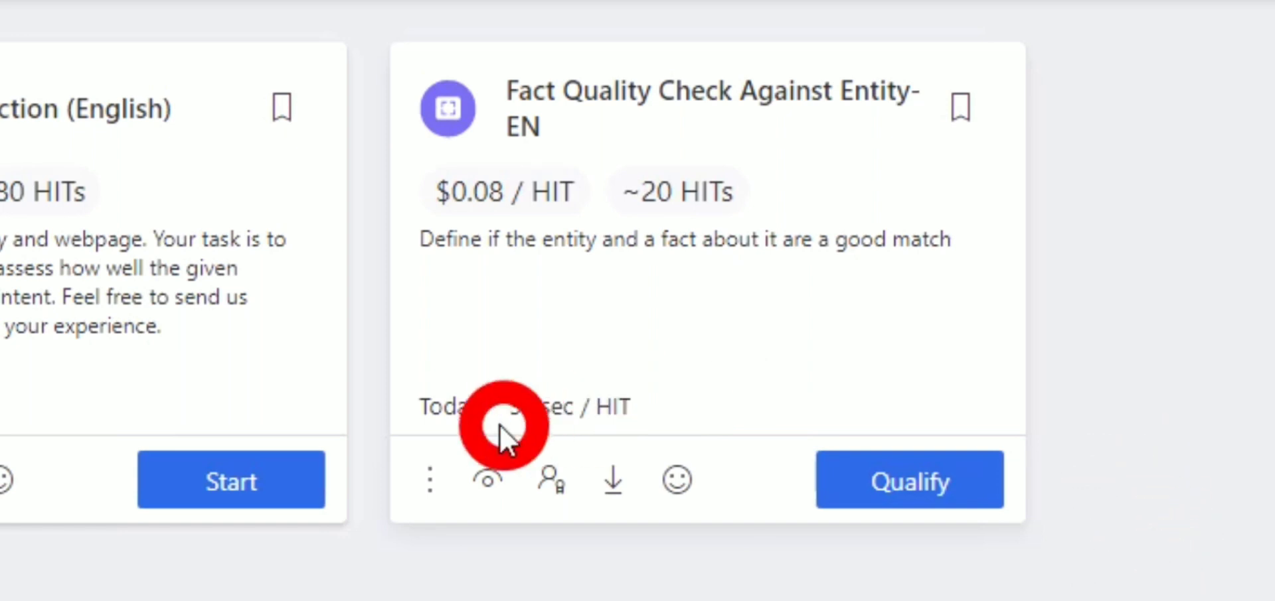
- Start the qualification test for the Fact Quality Check Against Entity-EN task in the Marketplace
{"action": "triple_click", "coordinate": [544, 413]}
{"action": "left_click", "coordinate": [746, 342]}
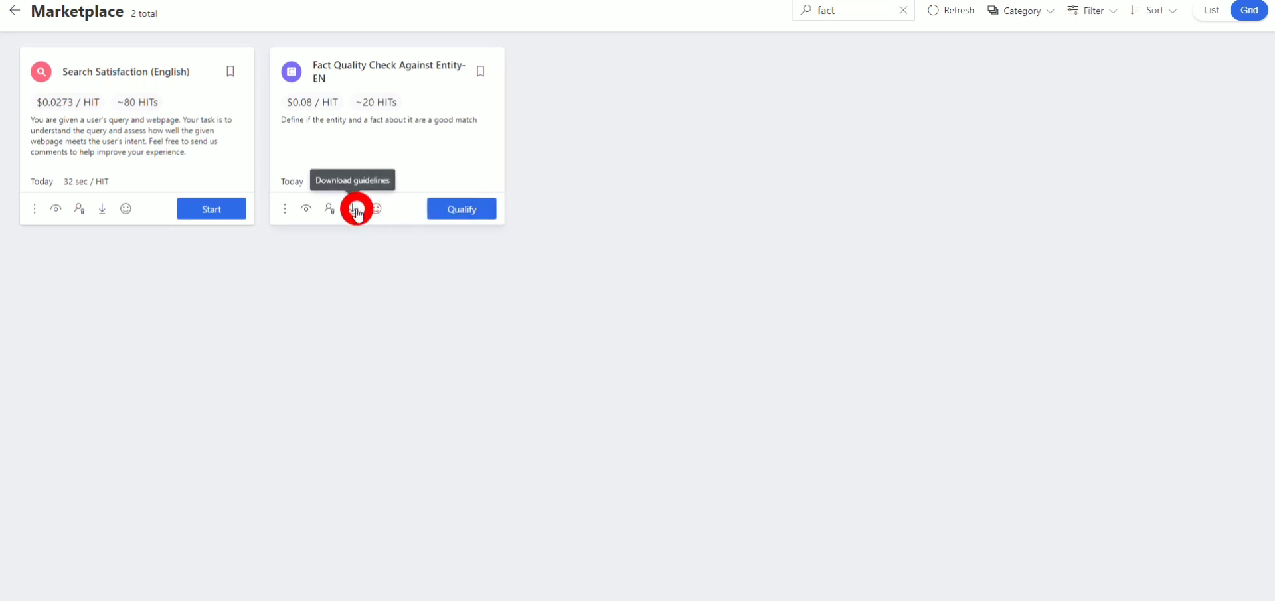
{"action": "left_click", "coordinate": [447, 210]}
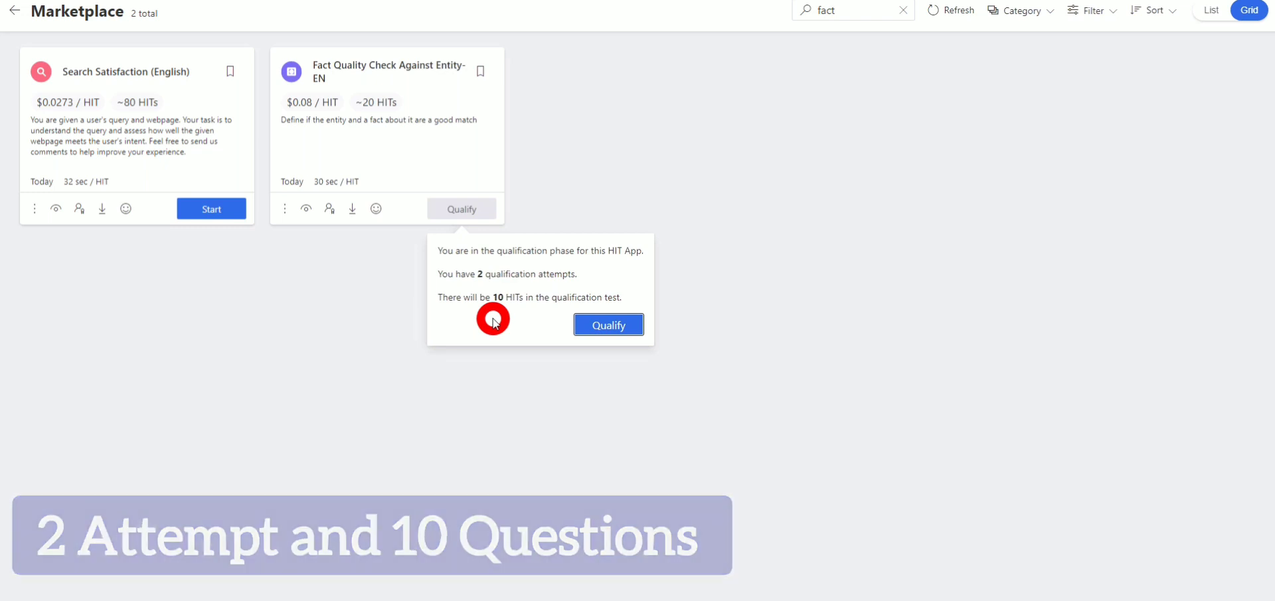
{"action": "left_click", "coordinate": [604, 327]}
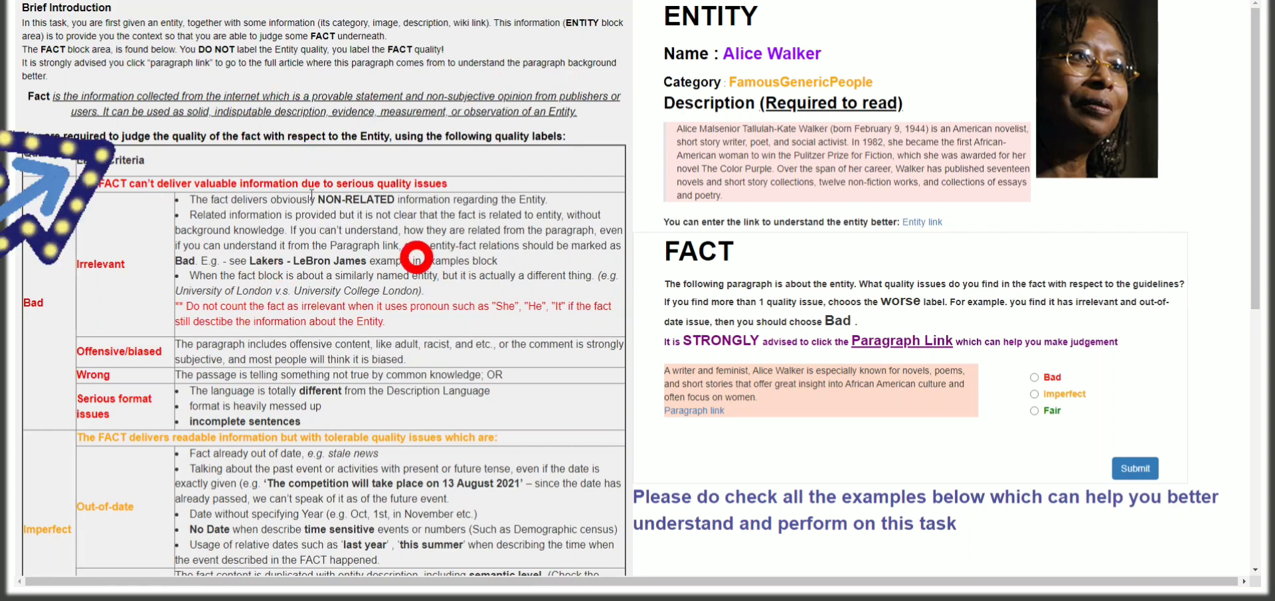
- Read the brief introduction and preview the sub-options offered under the Bad, Imperfect and Fair labels
{"action": "left_click_drag", "start_coordinate": [25, 8], "coordinate": [97, 77]}
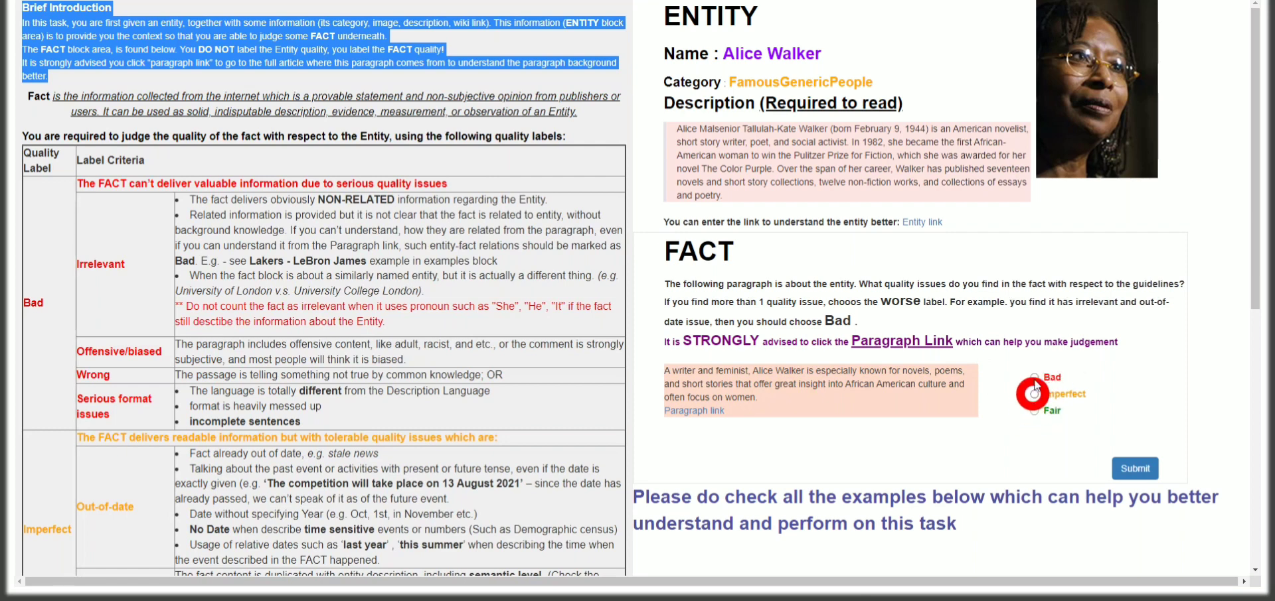
{"action": "left_click", "coordinate": [1035, 379]}
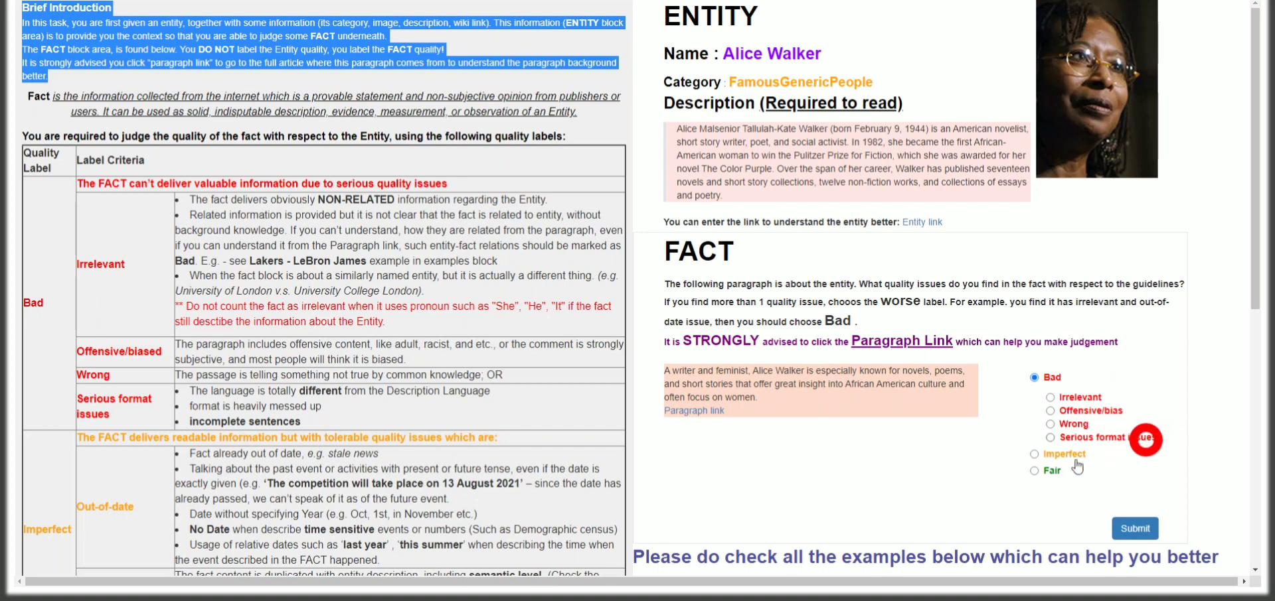
{"action": "left_click", "coordinate": [1034, 456]}
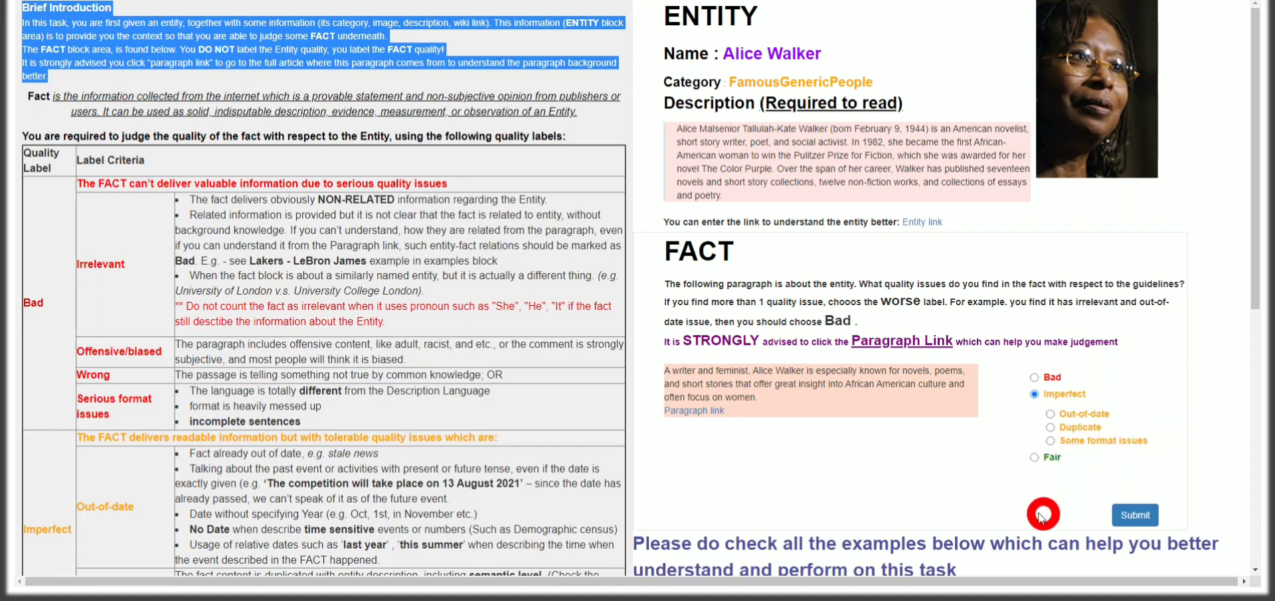
{"action": "left_click", "coordinate": [1033, 457]}
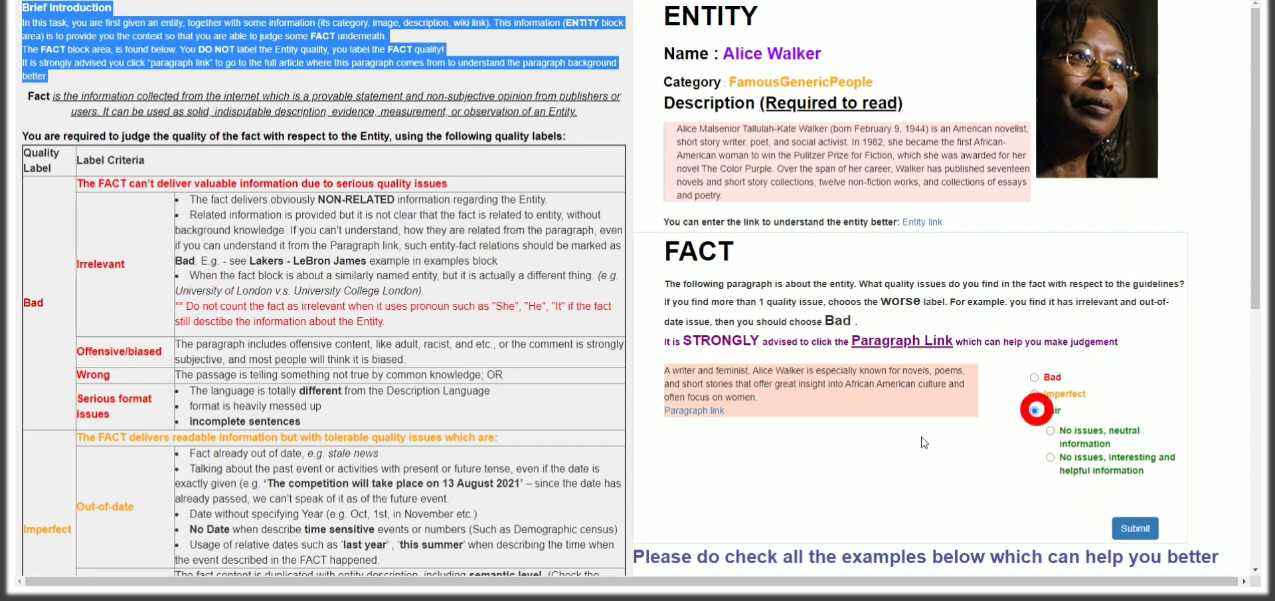
- Review the guideline criteria for the Bad, Imperfect and Fair labels and the English examples below them
{"action": "scroll", "coordinate": [20, 262], "scroll_direction": "down", "scroll_amount": 1}
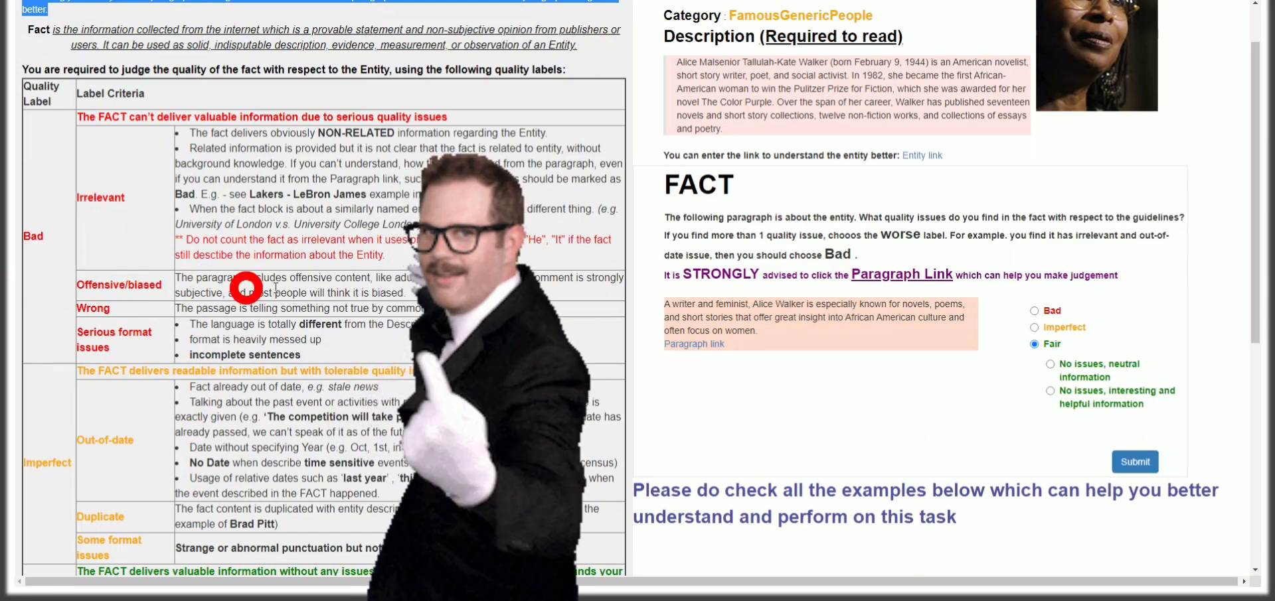
{"action": "scroll", "coordinate": [186, 355], "scroll_direction": "down", "scroll_amount": 2}
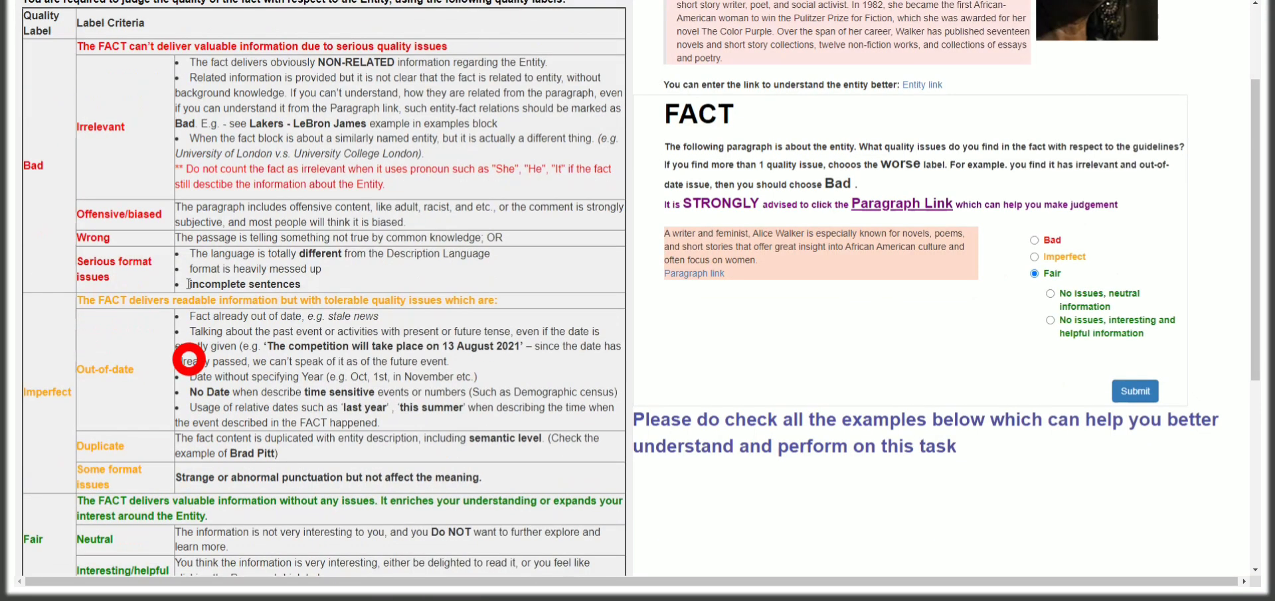
{"action": "left_click", "coordinate": [453, 125], "text": "shift"}
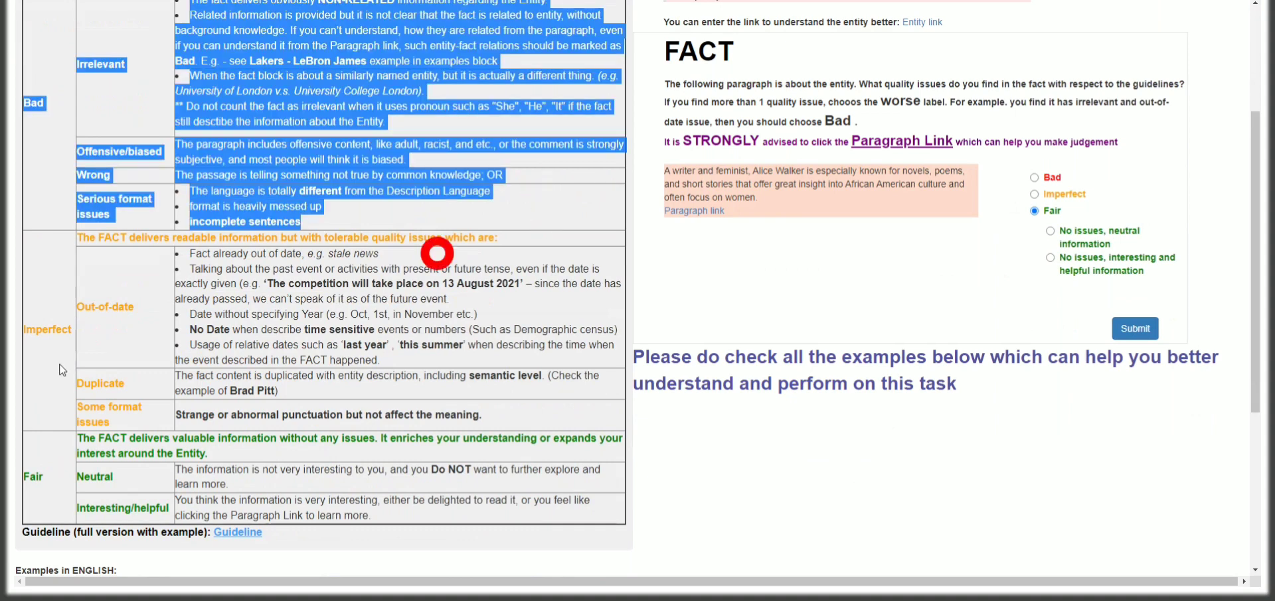
{"action": "left_click_drag", "start_coordinate": [43, 329], "coordinate": [575, 414]}
{"action": "scroll", "coordinate": [442, 445], "scroll_direction": "down", "scroll_amount": 1}
{"action": "scroll", "coordinate": [232, 455], "scroll_direction": "down", "scroll_amount": 2}
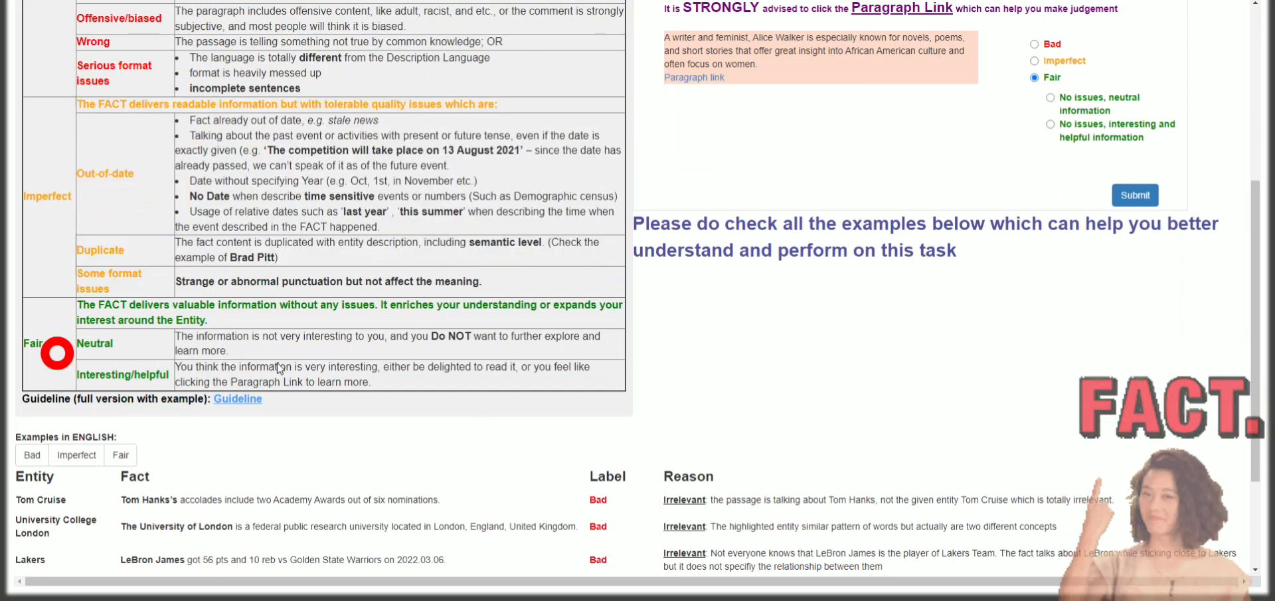
{"action": "left_click_drag", "start_coordinate": [41, 343], "coordinate": [491, 364]}
{"action": "scroll", "coordinate": [329, 450], "scroll_direction": "down", "scroll_amount": 3}
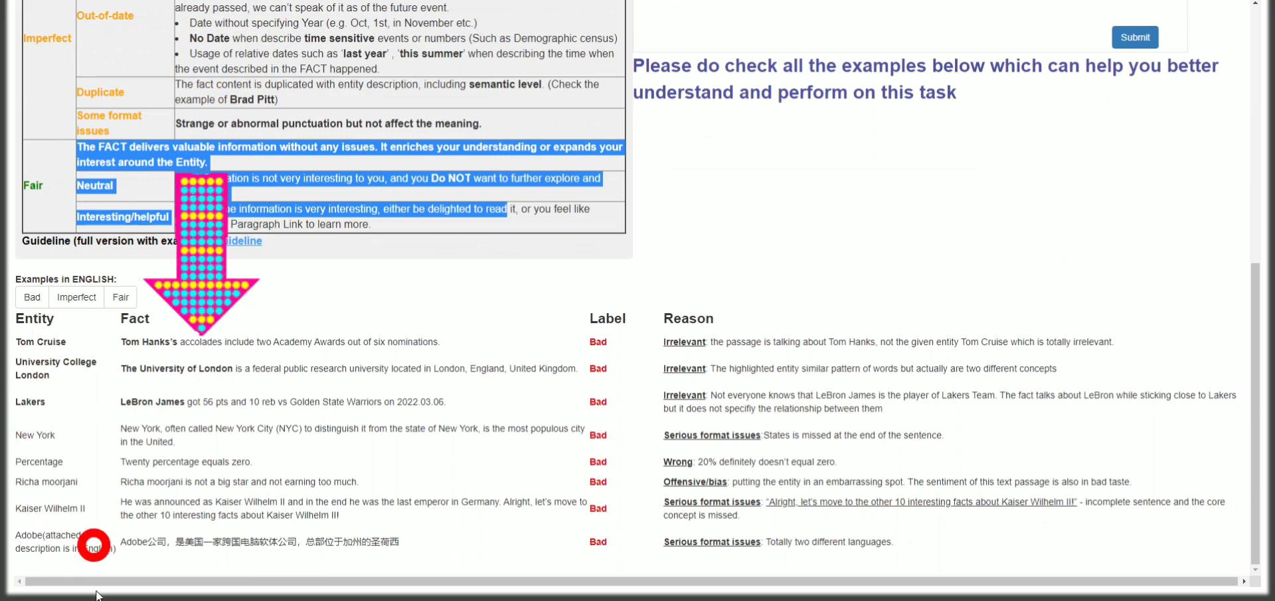
{"action": "scroll", "coordinate": [355, 522], "scroll_direction": "up", "scroll_amount": 9}
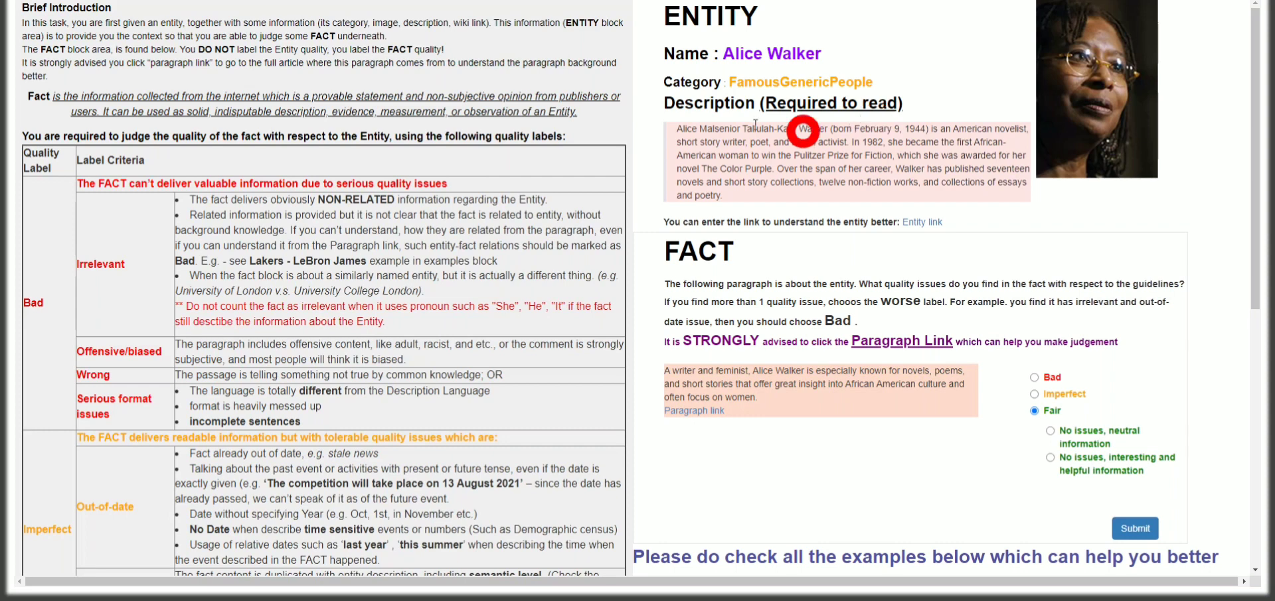
- Read the Alice Walker entity description and the fact paragraph about her
{"action": "left_click_drag", "start_coordinate": [905, 103], "coordinate": [935, 113]}
{"action": "left_click", "coordinate": [657, 121]}
{"action": "left_click", "coordinate": [869, 166]}
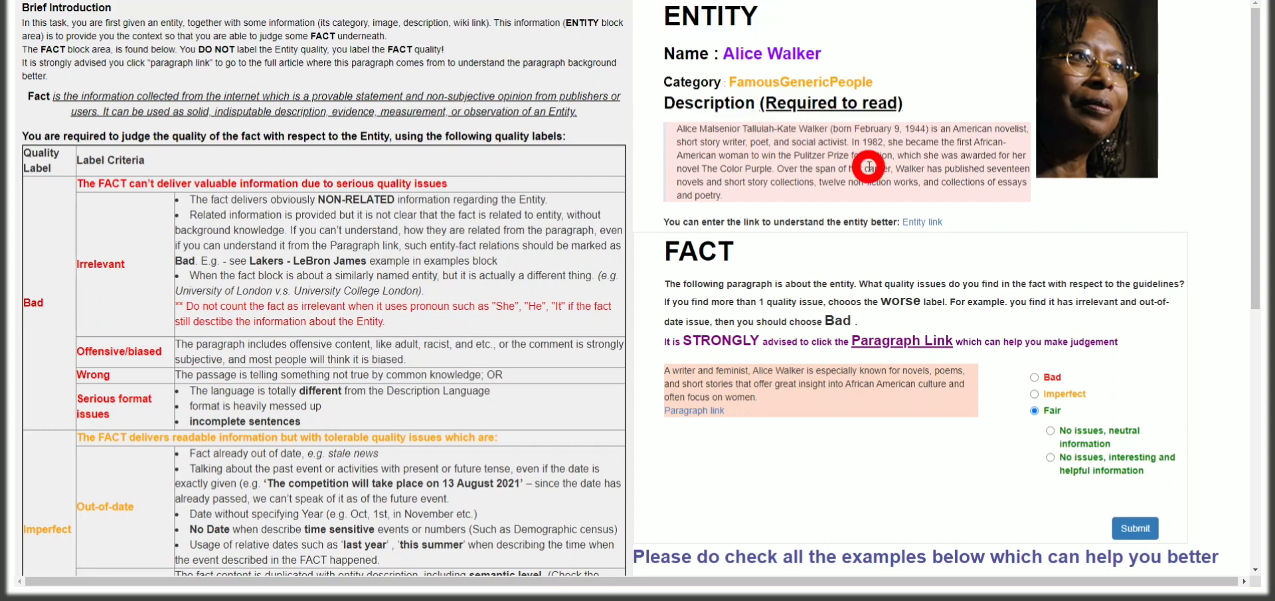
{"action": "left_click", "coordinate": [711, 170]}
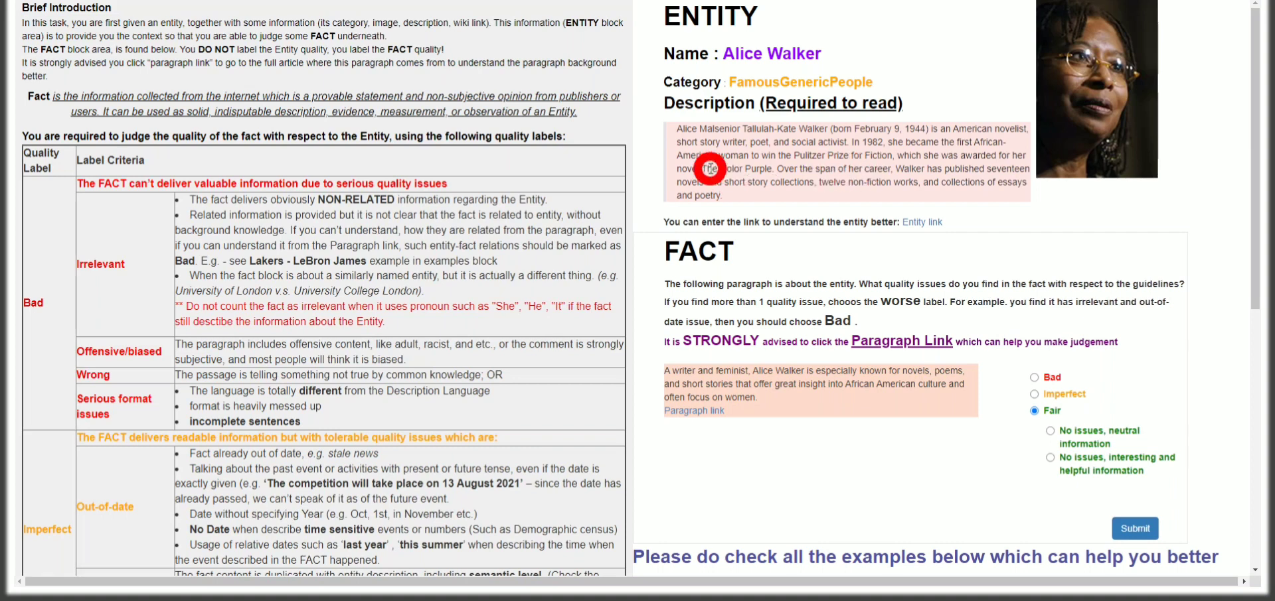
{"action": "left_click", "coordinate": [872, 159]}
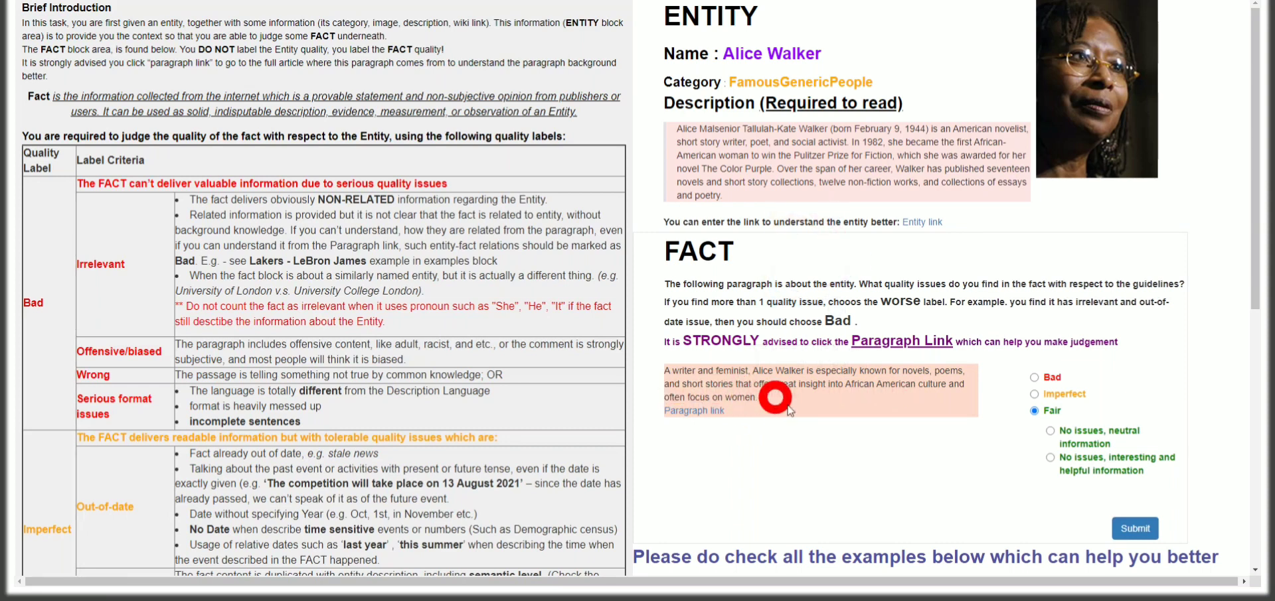
{"action": "left_click_drag", "start_coordinate": [692, 370], "coordinate": [784, 398]}
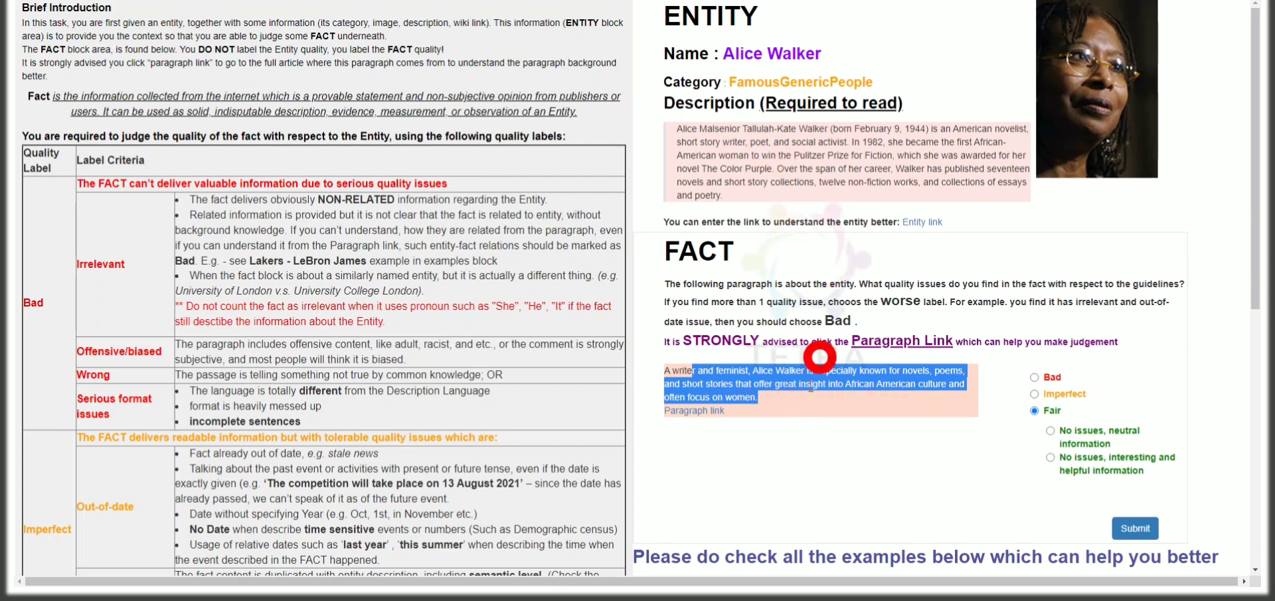
- Compare the Bad and Imperfect issue types with the Alice Walker fact and consult its paragraph link
{"action": "left_click", "coordinate": [1033, 377]}
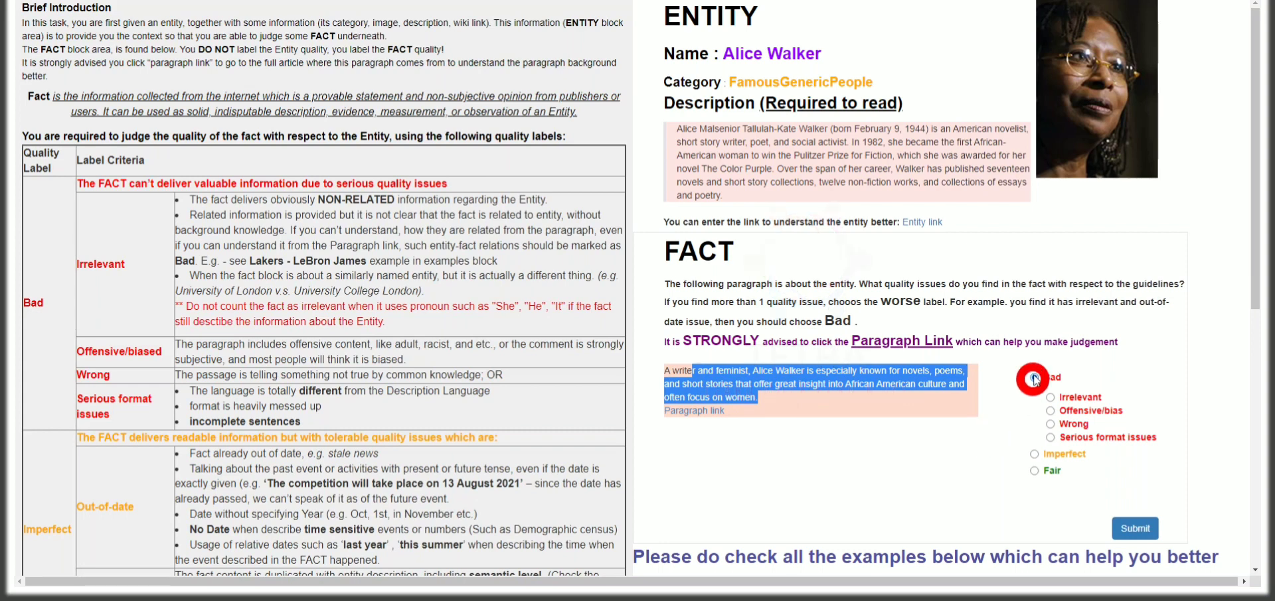
{"action": "left_click", "coordinate": [1034, 454]}
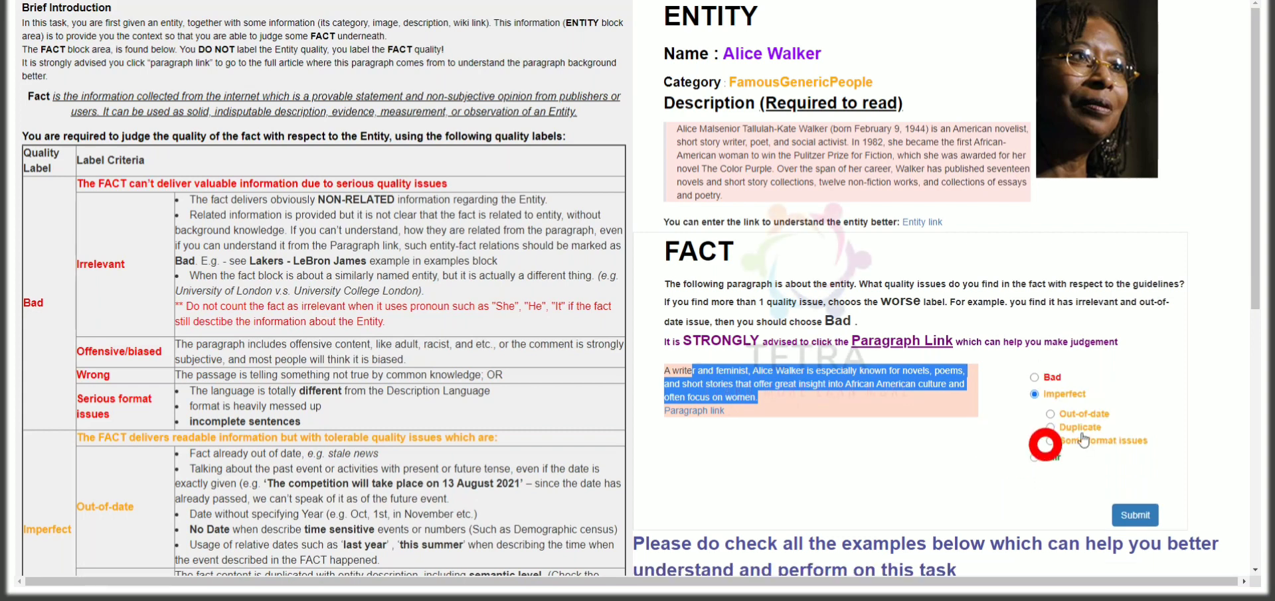
{"action": "left_click", "coordinate": [697, 413]}
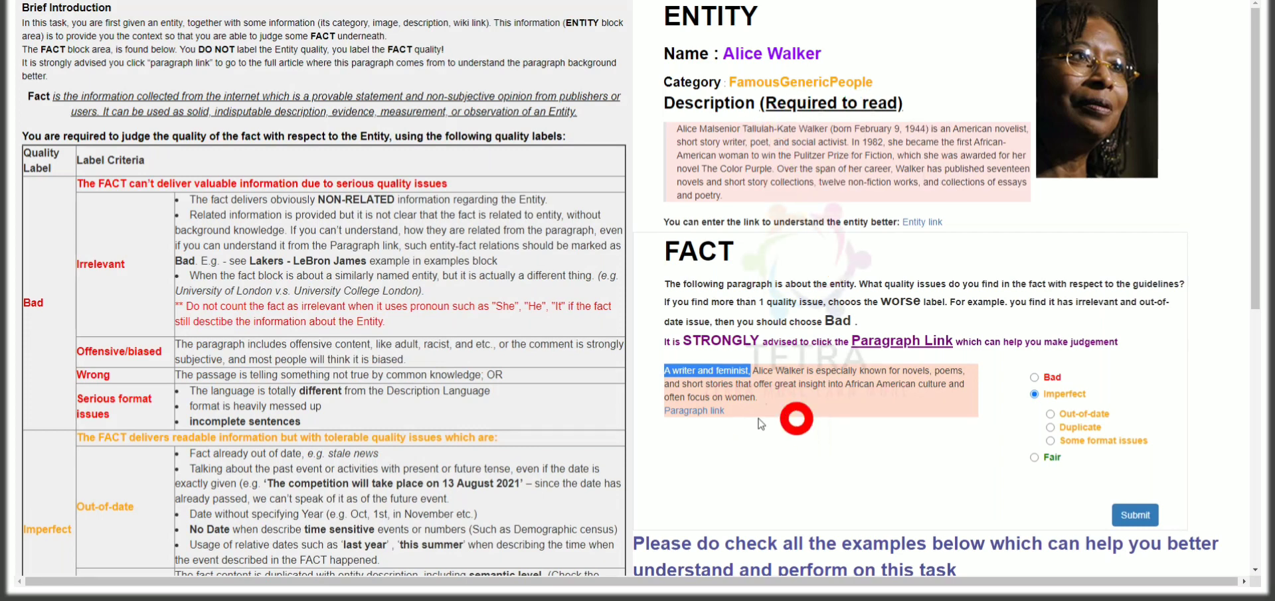
{"action": "left_click", "coordinate": [790, 417]}
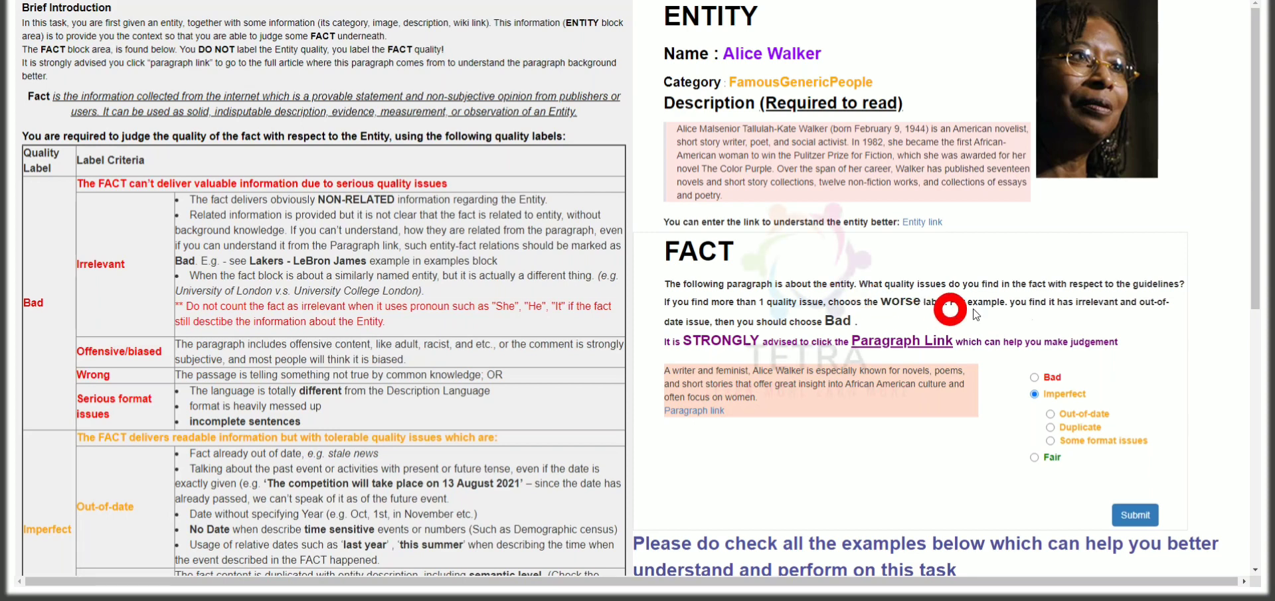
{"action": "left_click", "coordinate": [1055, 379]}
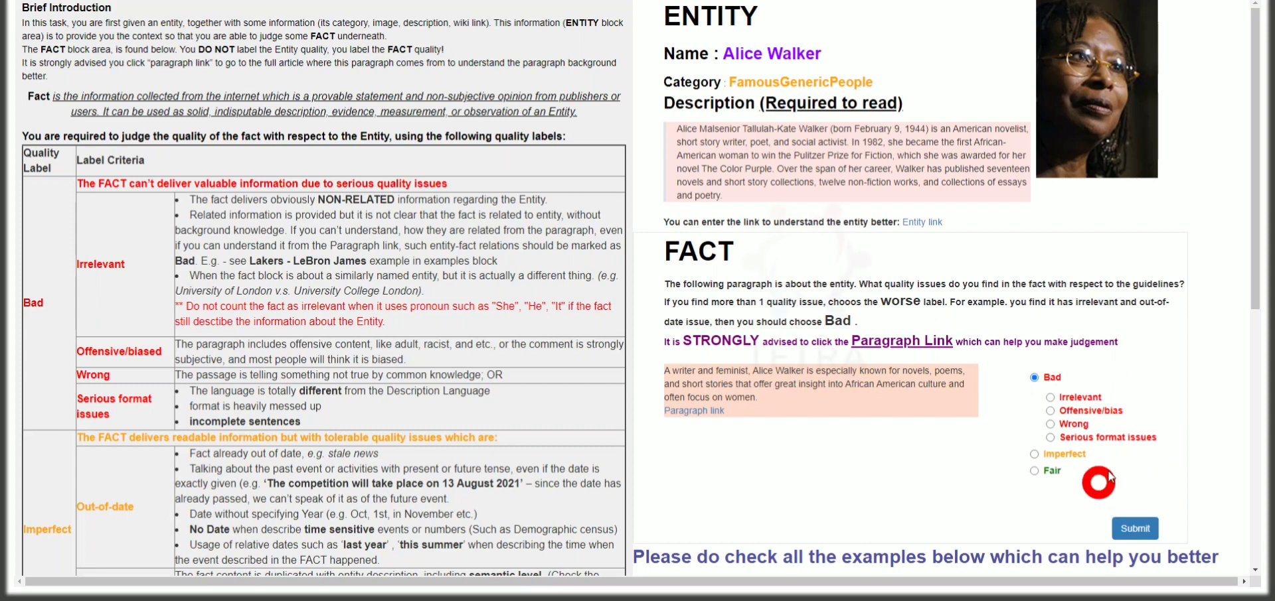
{"action": "left_click", "coordinate": [1034, 455]}
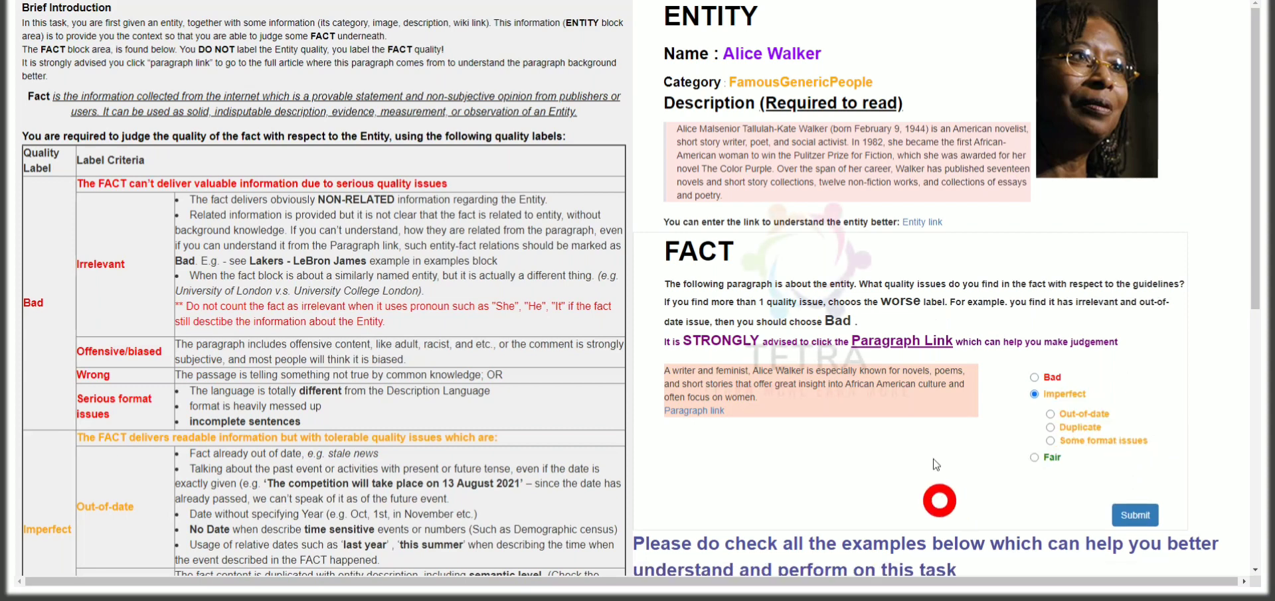
{"action": "left_click", "coordinate": [689, 412]}
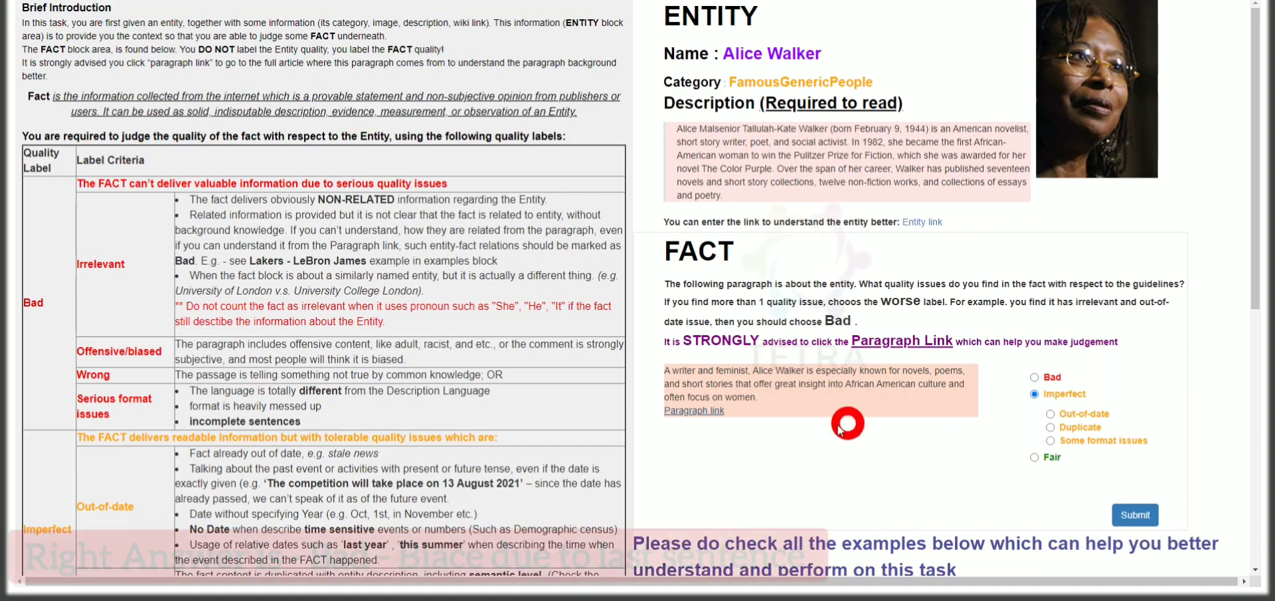
- Rate the Alice Walker fact as Fair with "No issues, neutral information" and submit the judgement
{"action": "left_click", "coordinate": [1036, 457]}
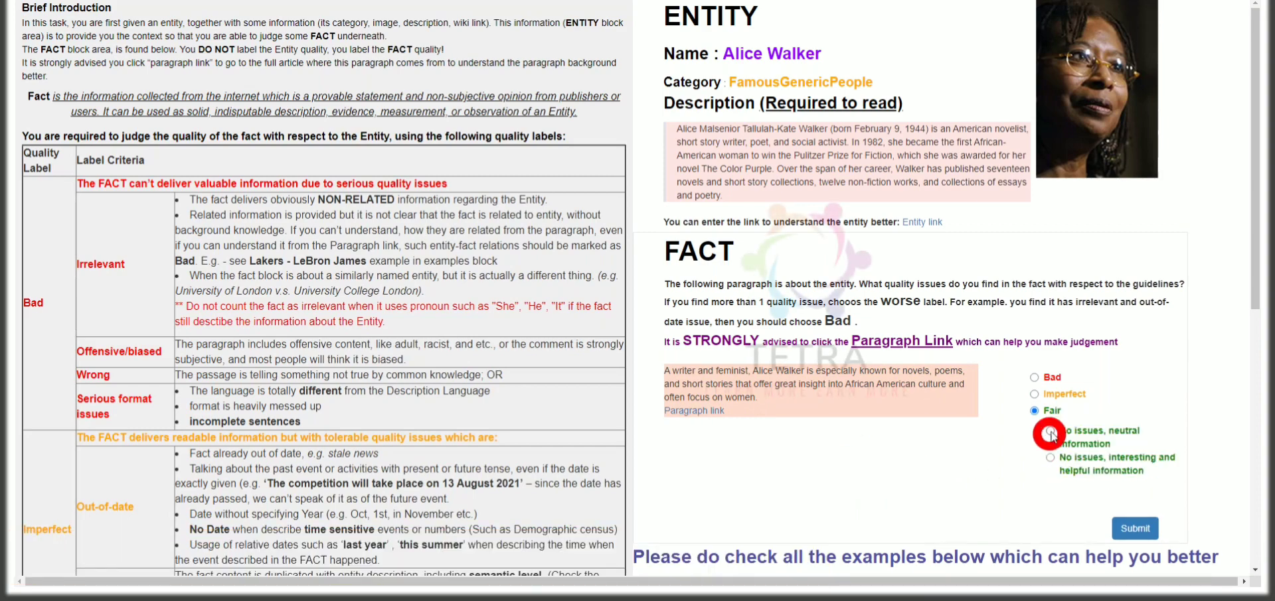
{"action": "left_click", "coordinate": [1050, 431]}
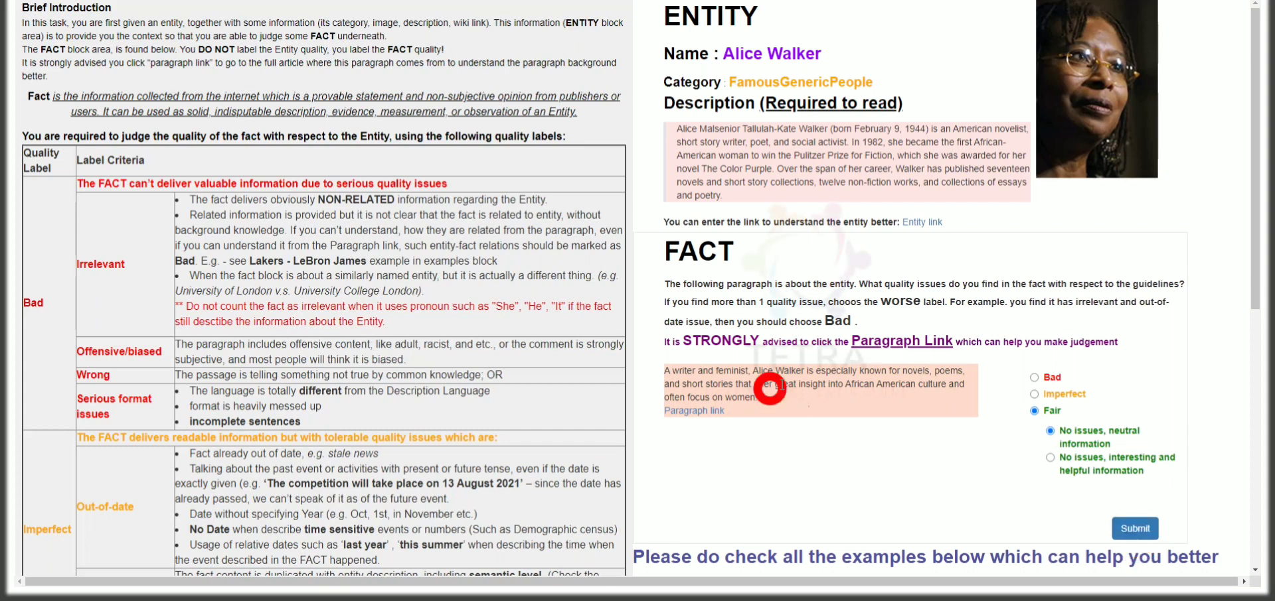
{"action": "left_click", "coordinate": [1133, 530]}
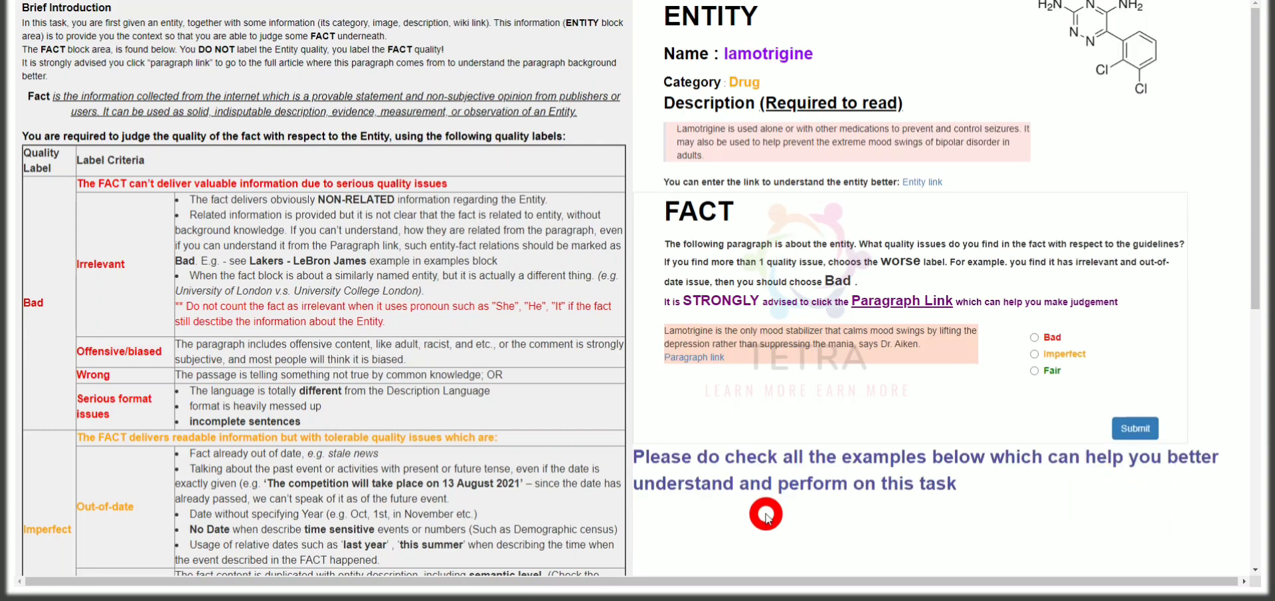
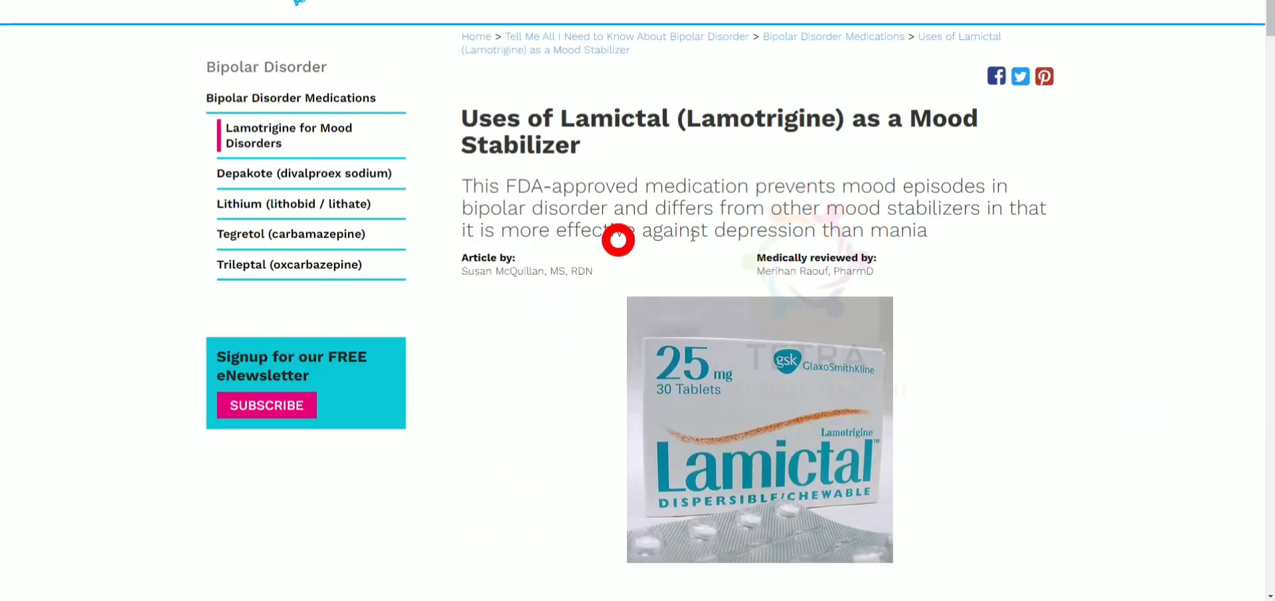
- Check the lamotrigine fact's source article, rate the fact Fair with "No issues, neutral information", and submit it
{"action": "scroll", "coordinate": [573, 293], "scroll_direction": "down", "scroll_amount": 1}
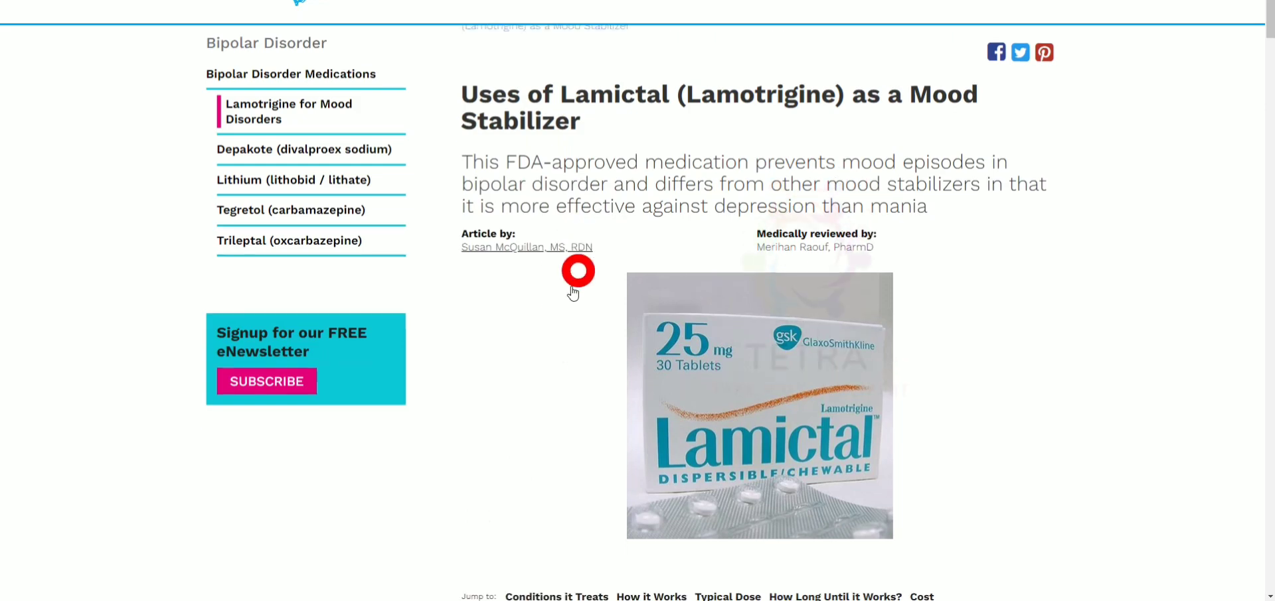
{"action": "scroll", "coordinate": [573, 293], "scroll_direction": "down", "scroll_amount": 15}
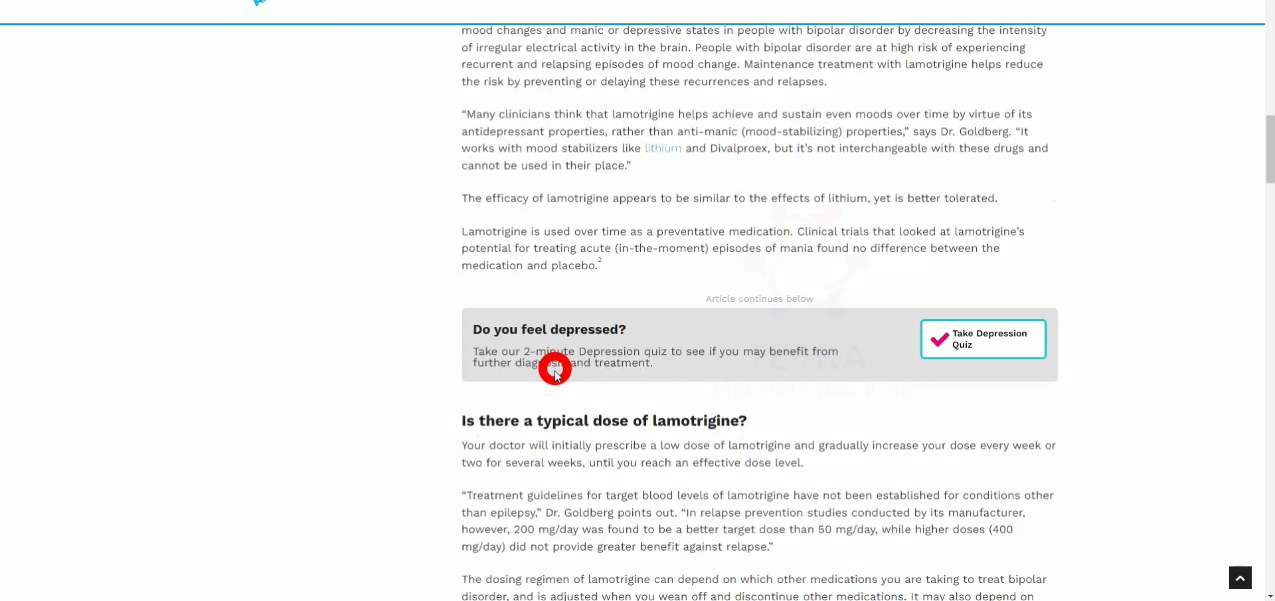
{"action": "scroll", "coordinate": [555, 371], "scroll_direction": "down", "scroll_amount": 15}
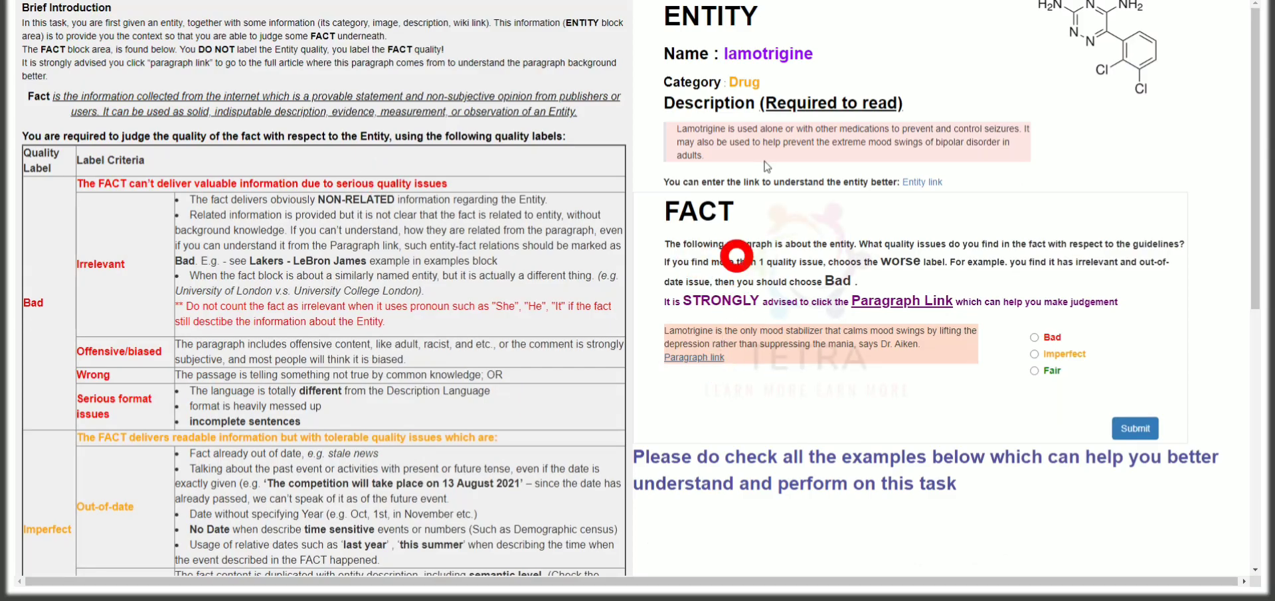
{"action": "left_click", "coordinate": [1027, 373]}
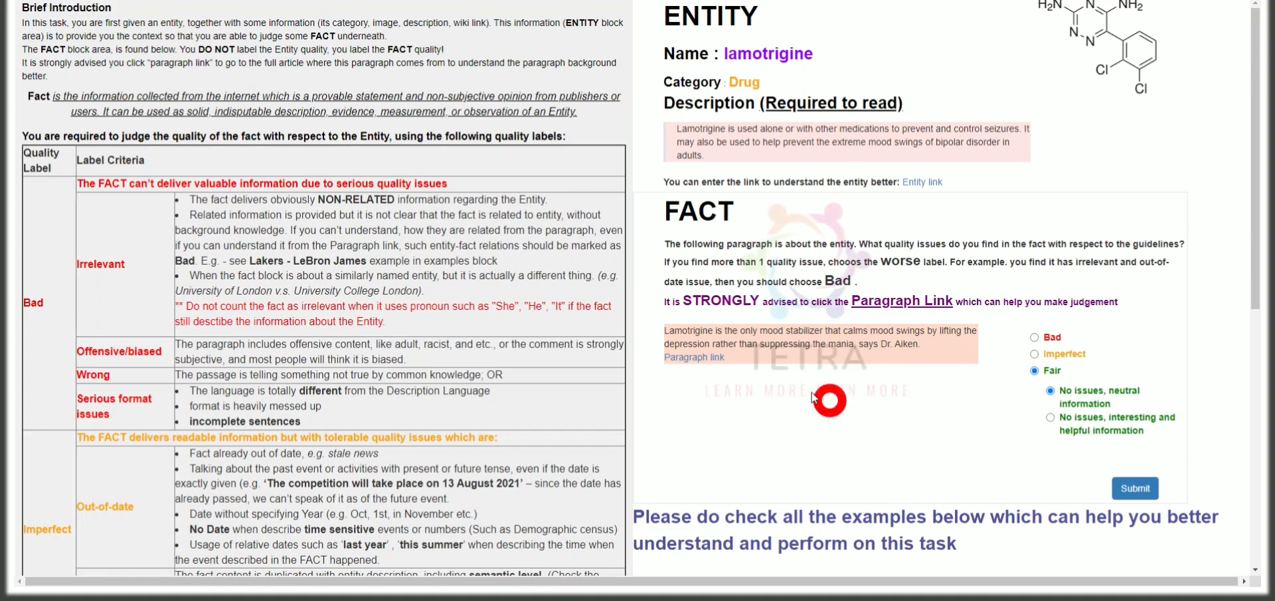
{"action": "left_click", "coordinate": [1136, 492]}
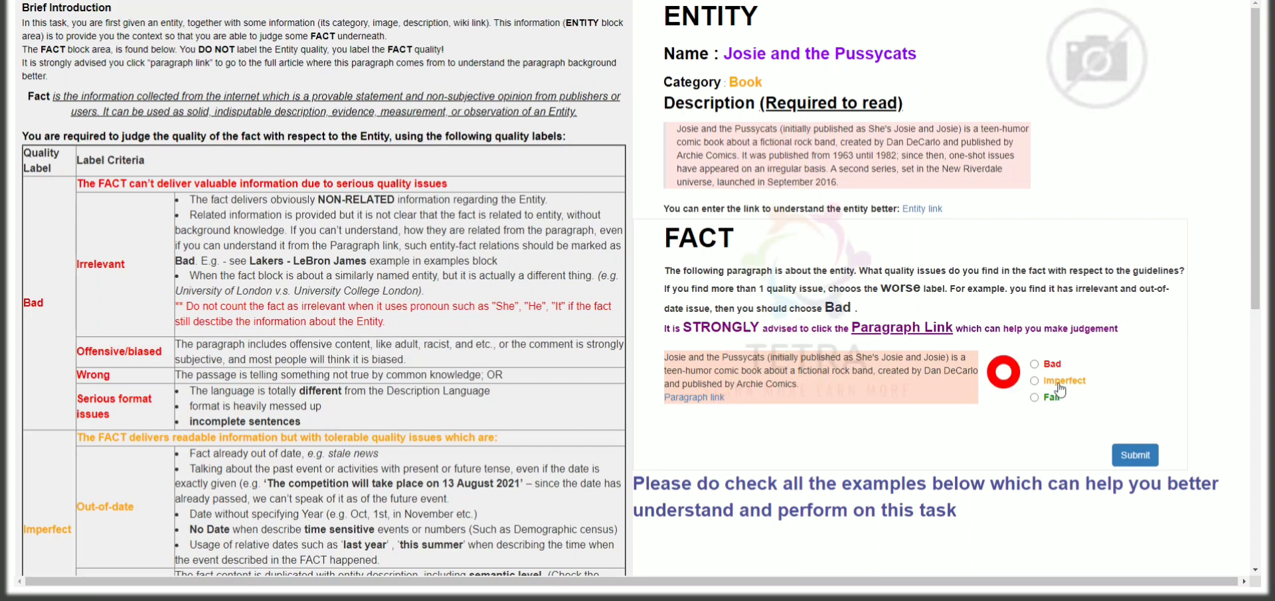
- Rate the Josie and the Pussycats fact as Imperfect with Duplicate, compare it with the entity description, and submit the judgement
{"action": "left_click", "coordinate": [1034, 380]}
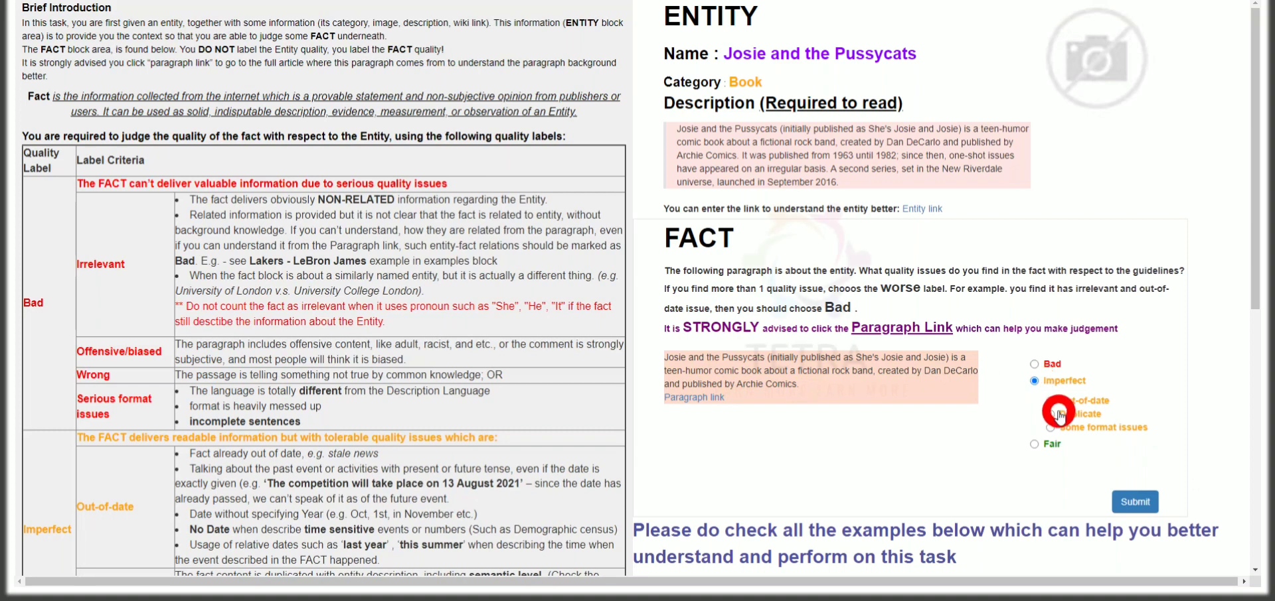
{"action": "left_click", "coordinate": [1049, 415]}
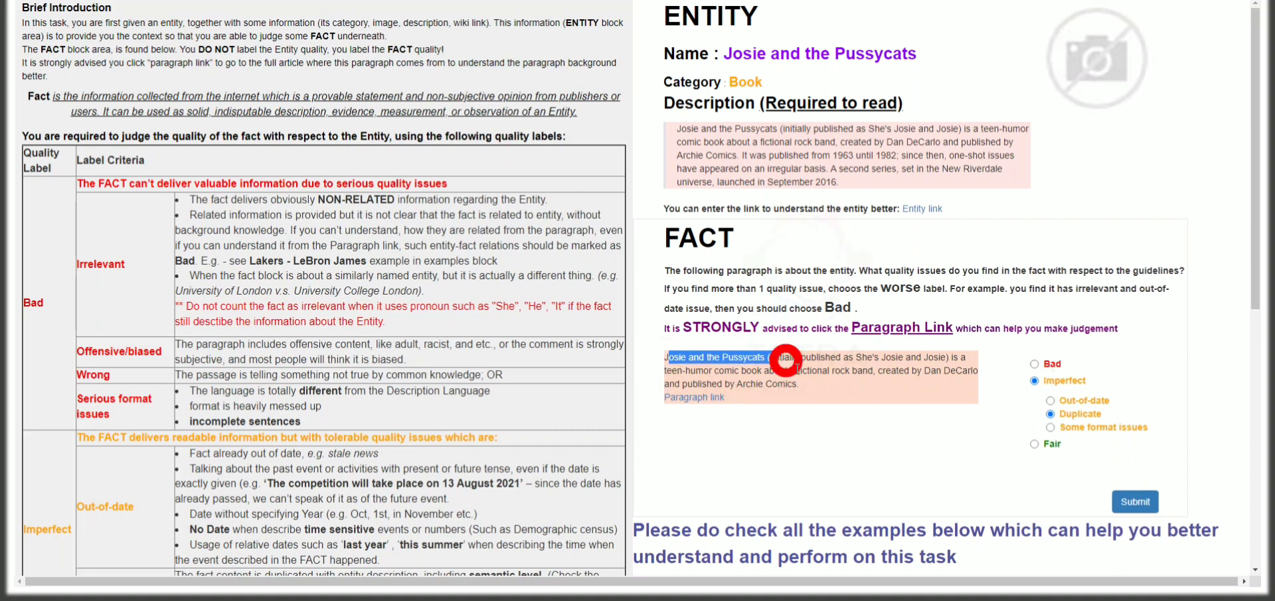
{"action": "triple_click", "coordinate": [794, 357]}
{"action": "left_click_drag", "start_coordinate": [674, 128], "coordinate": [785, 142]}
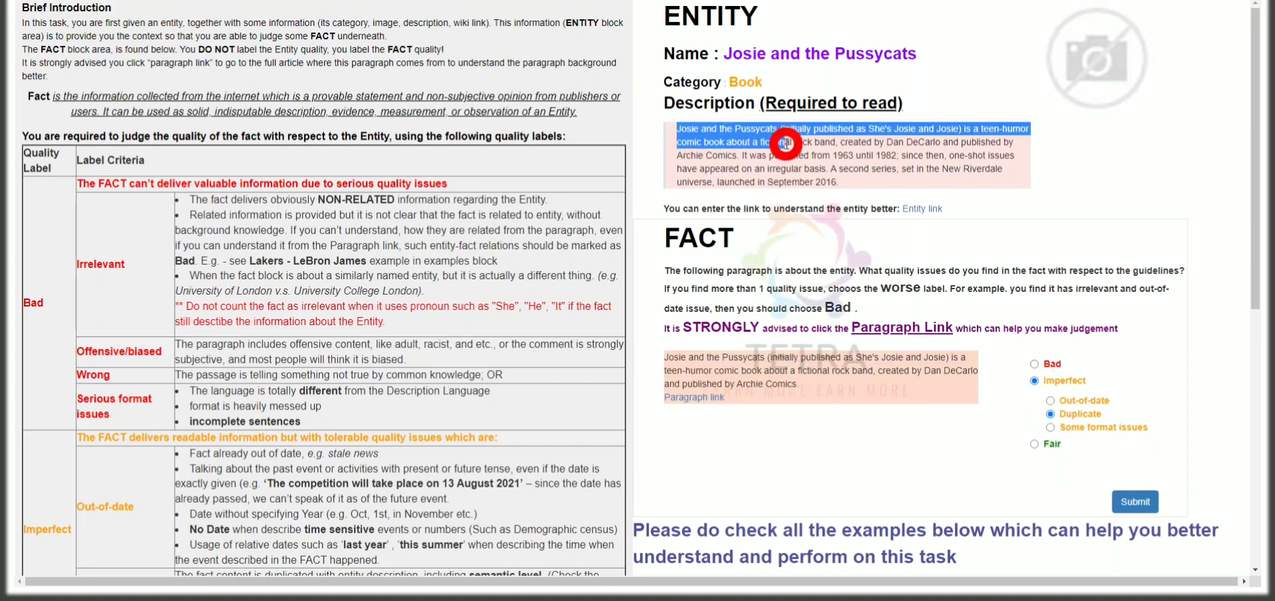
{"action": "left_click", "coordinate": [1126, 506]}
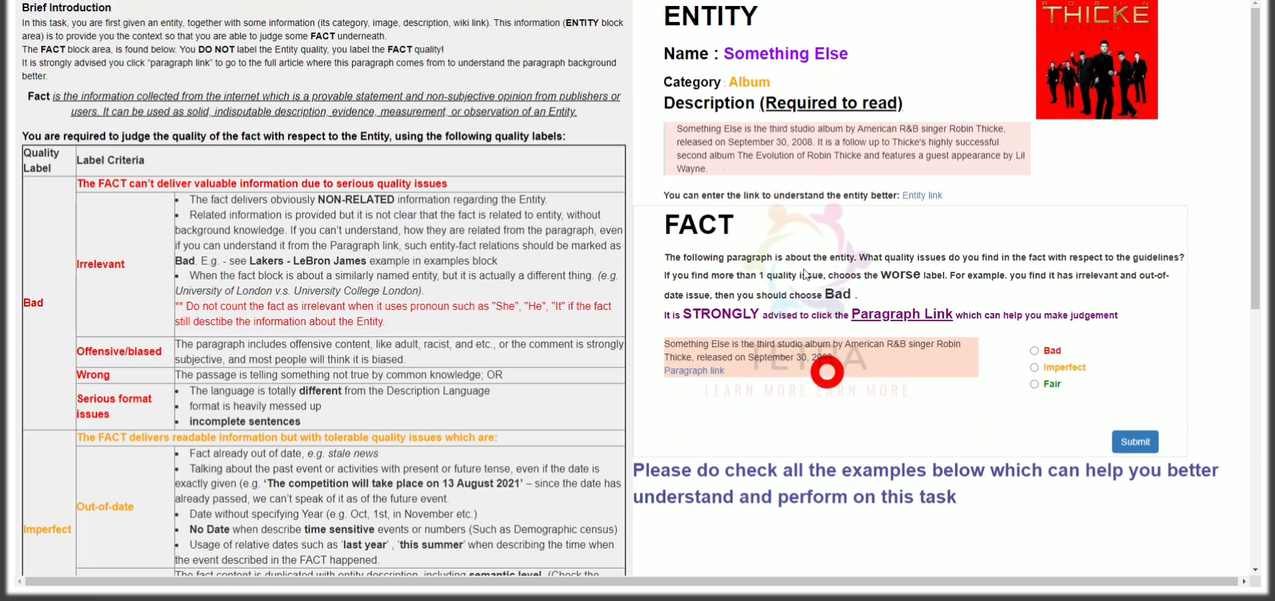
- Compare the Something Else album fact with its description, rate it Imperfect with Duplicate, and submit the judgement
{"action": "left_click_drag", "start_coordinate": [678, 132], "coordinate": [710, 169]}
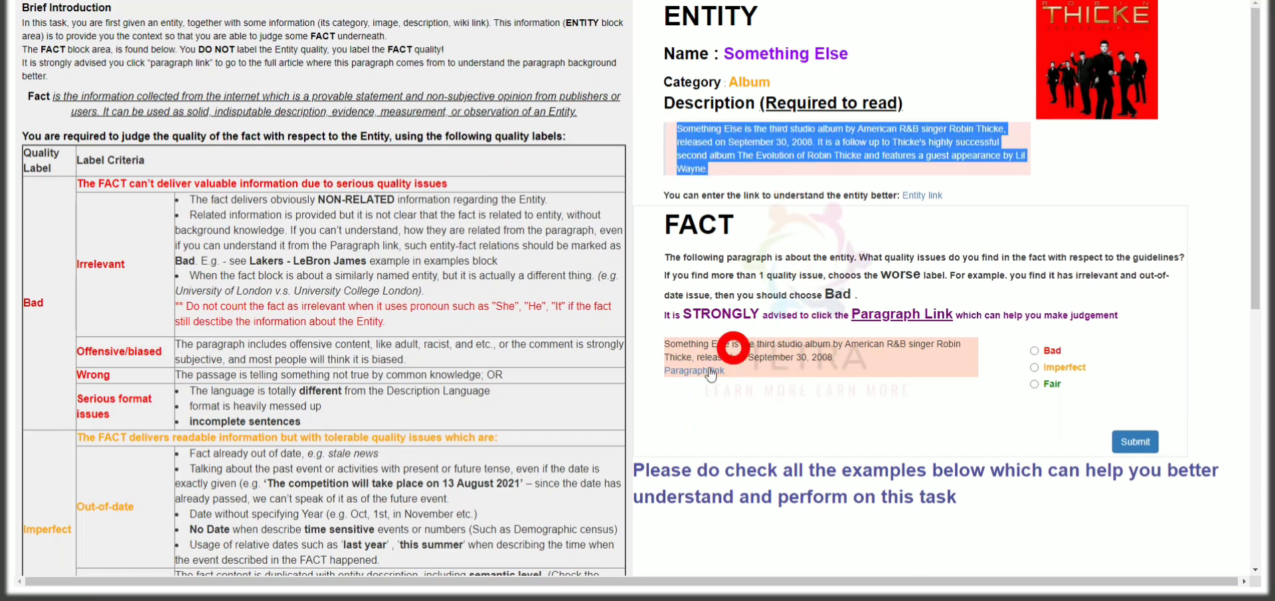
{"action": "double_click", "coordinate": [713, 357]}
{"action": "left_click", "coordinate": [1033, 367]}
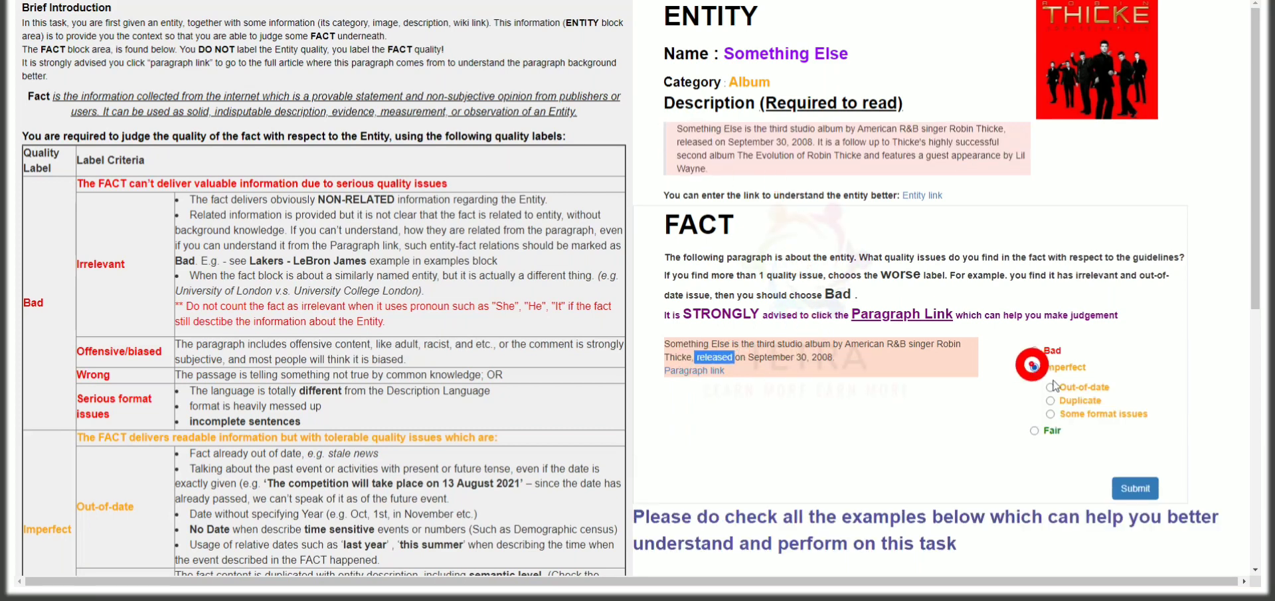
{"action": "left_click", "coordinate": [1049, 401]}
{"action": "left_click", "coordinate": [1135, 488]}
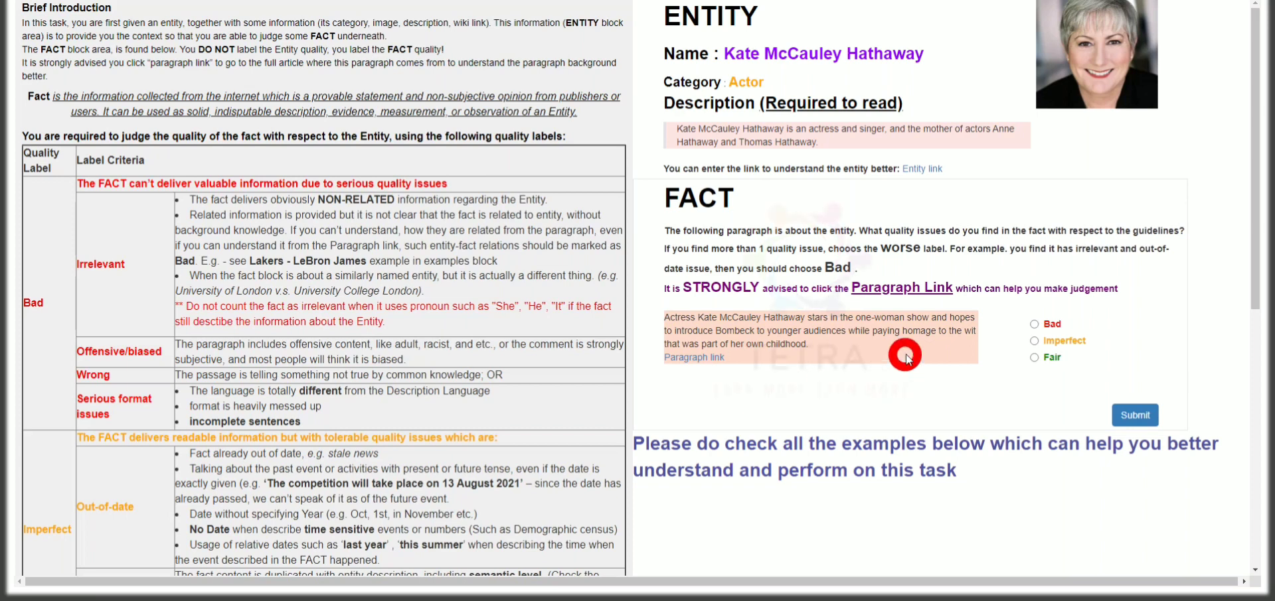
- Check the Kate McCauley Hathaway fact's source article and submit the fact as Imperfect with Out-of-date
{"action": "left_click", "coordinate": [706, 359]}
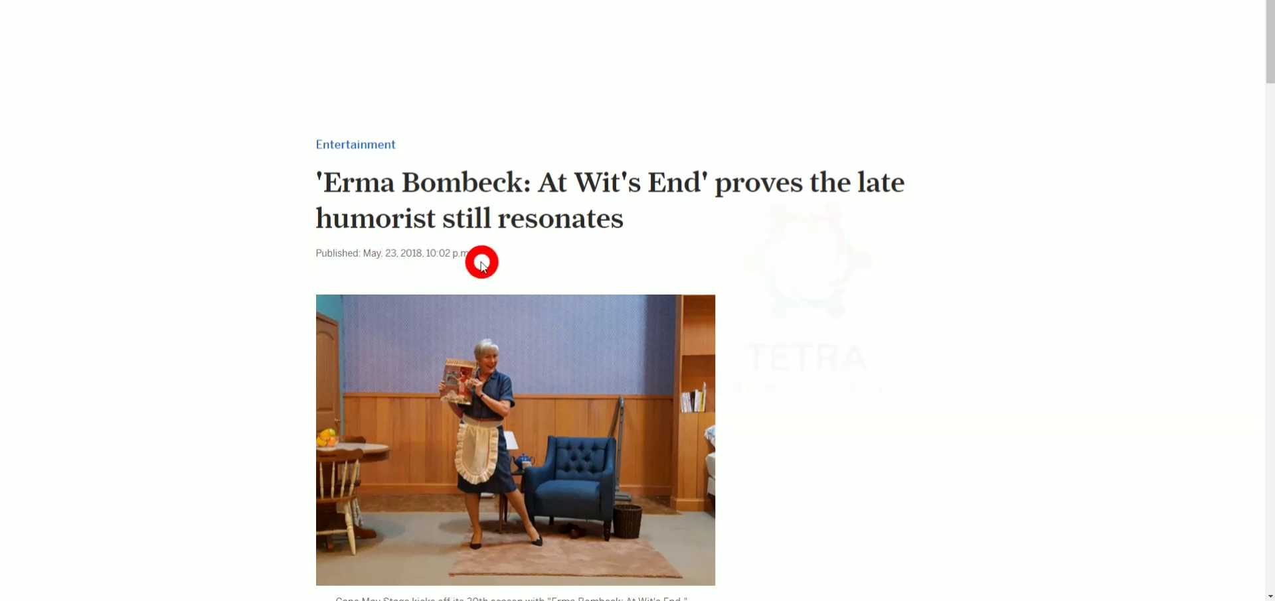
{"action": "key", "text": "ctrl+w"}
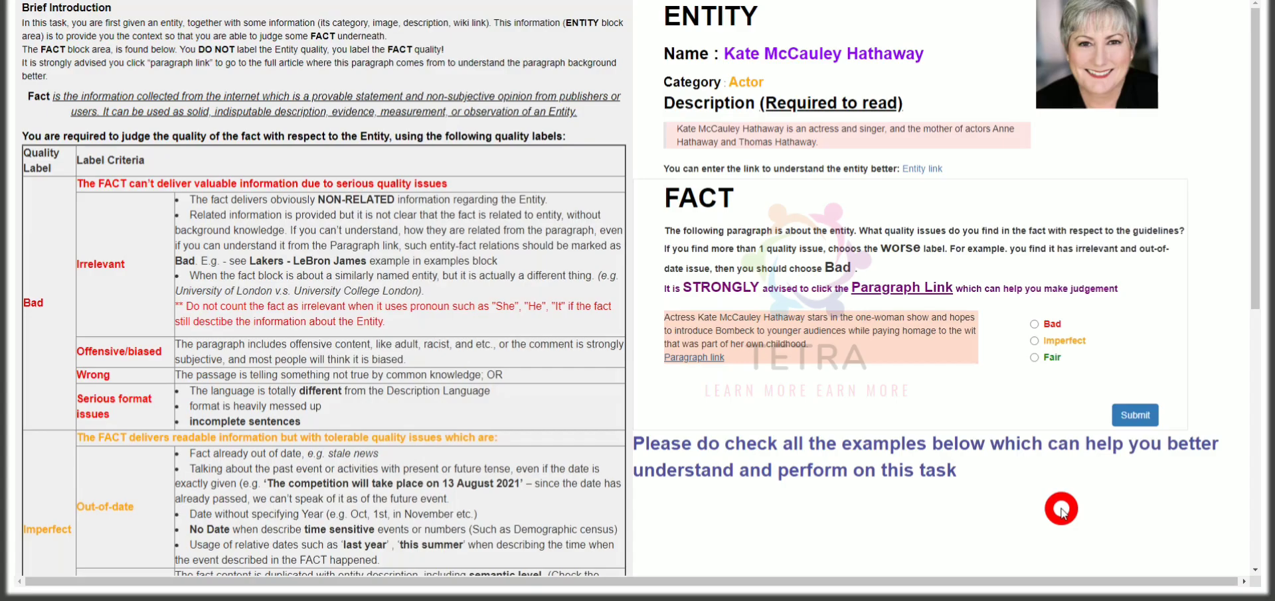
{"action": "left_click", "coordinate": [1075, 341]}
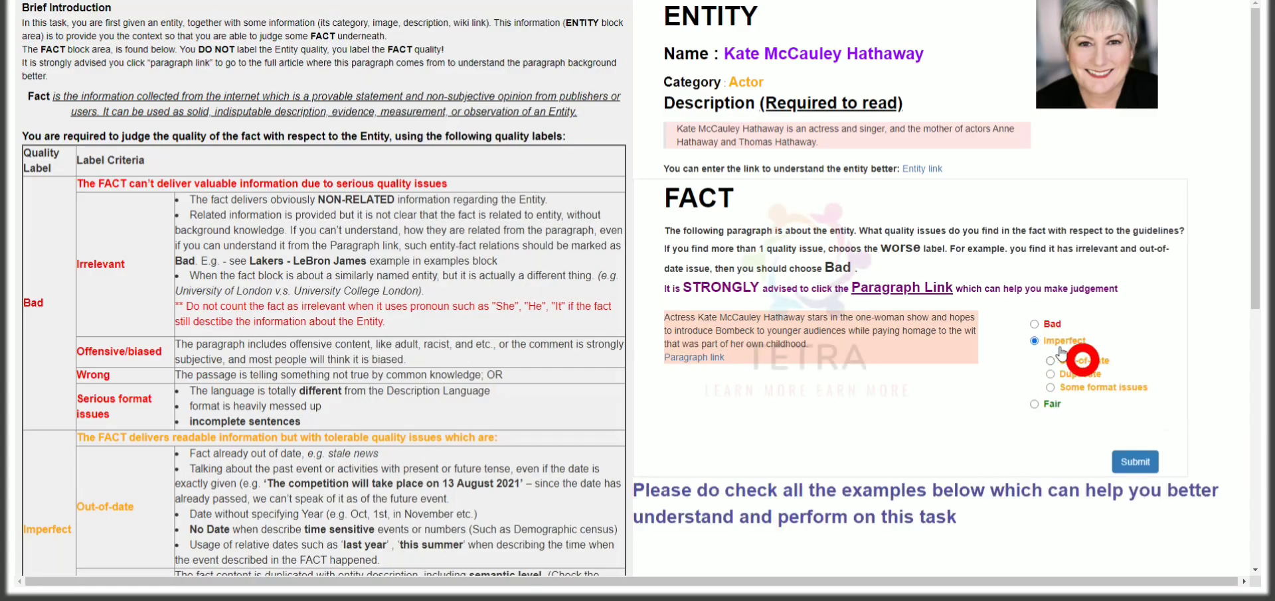
{"action": "left_click", "coordinate": [1066, 374]}
{"action": "left_click", "coordinate": [1128, 465]}
{"action": "left_click", "coordinate": [1082, 361]}
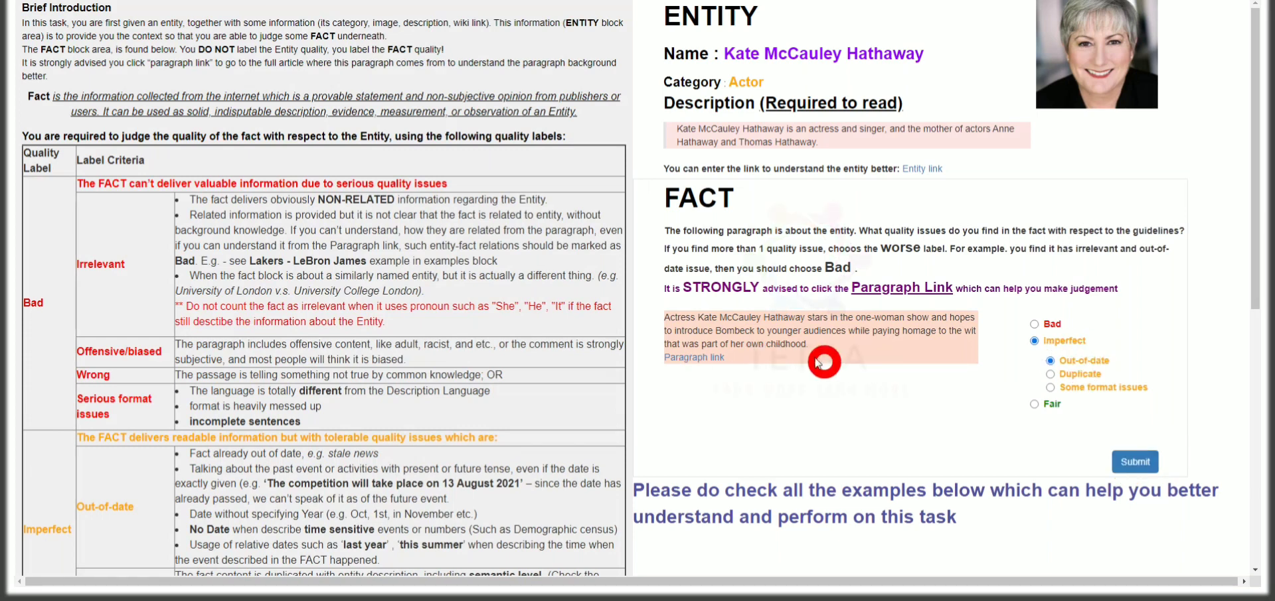
{"action": "left_click", "coordinate": [1136, 463]}
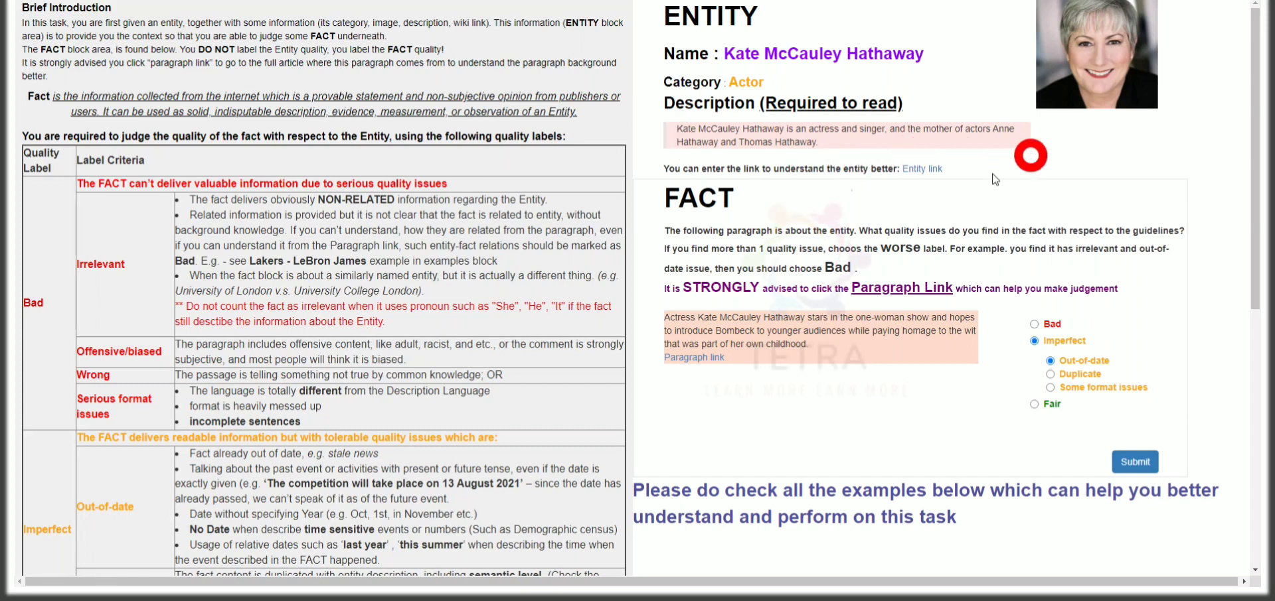
- Consult the Hathaway fact's paragraph link again, submit the Out-of-date judgement, and retry the submission from the error dialog
{"action": "left_click", "coordinate": [711, 360]}
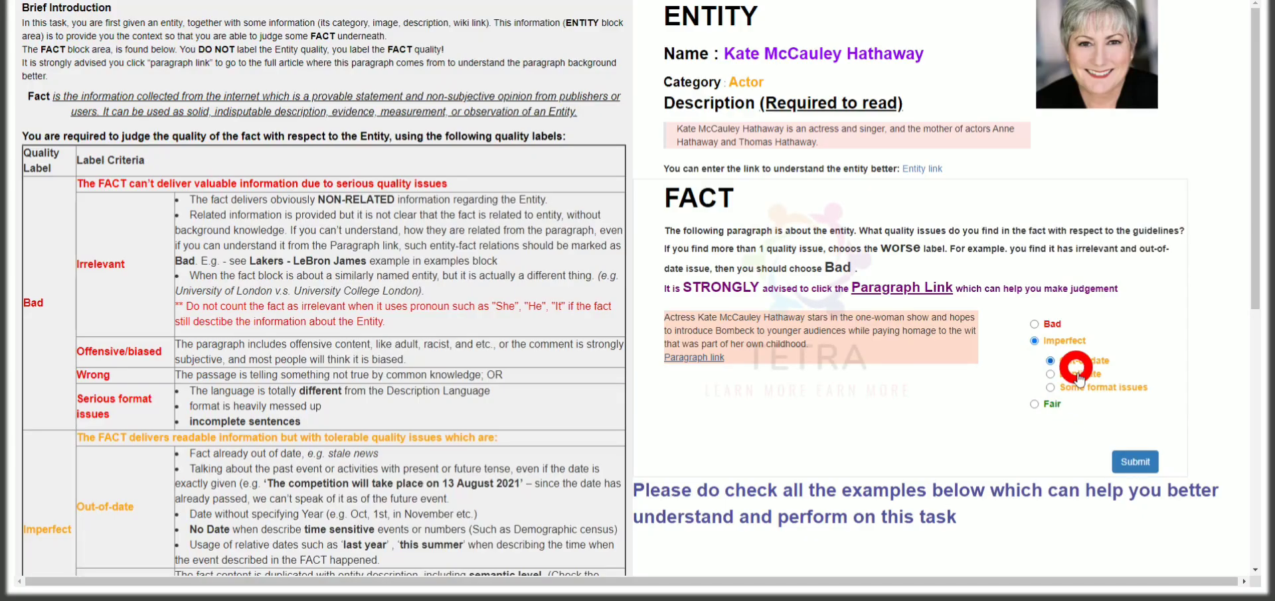
{"action": "left_click", "coordinate": [1136, 465]}
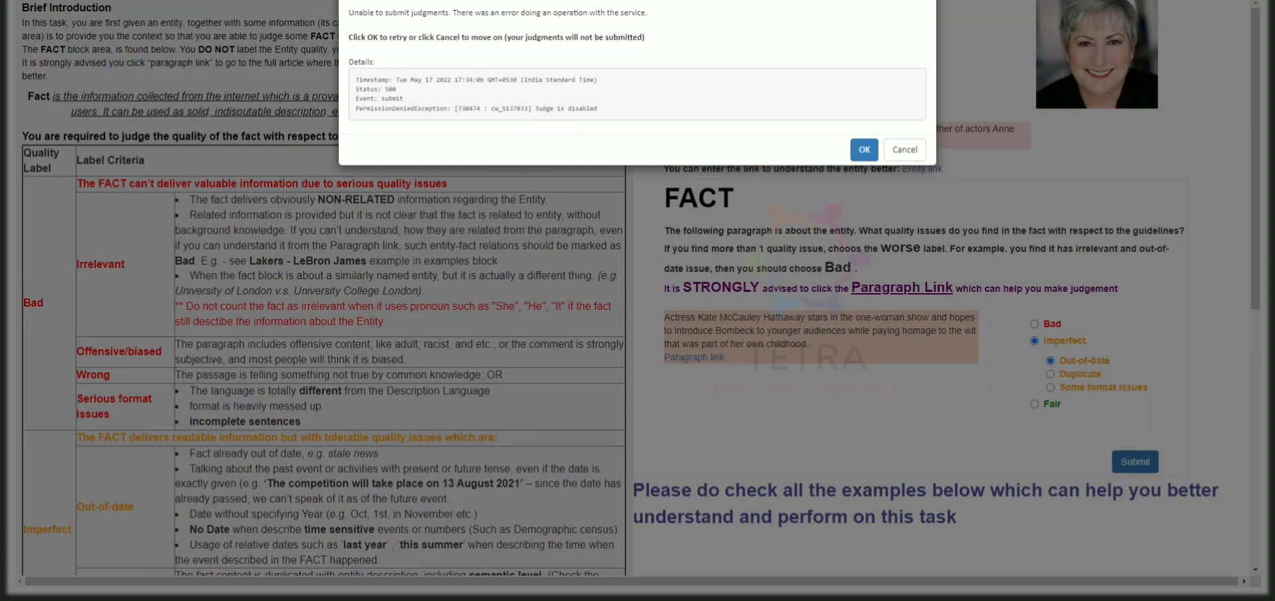
{"action": "left_click", "coordinate": [578, 111]}
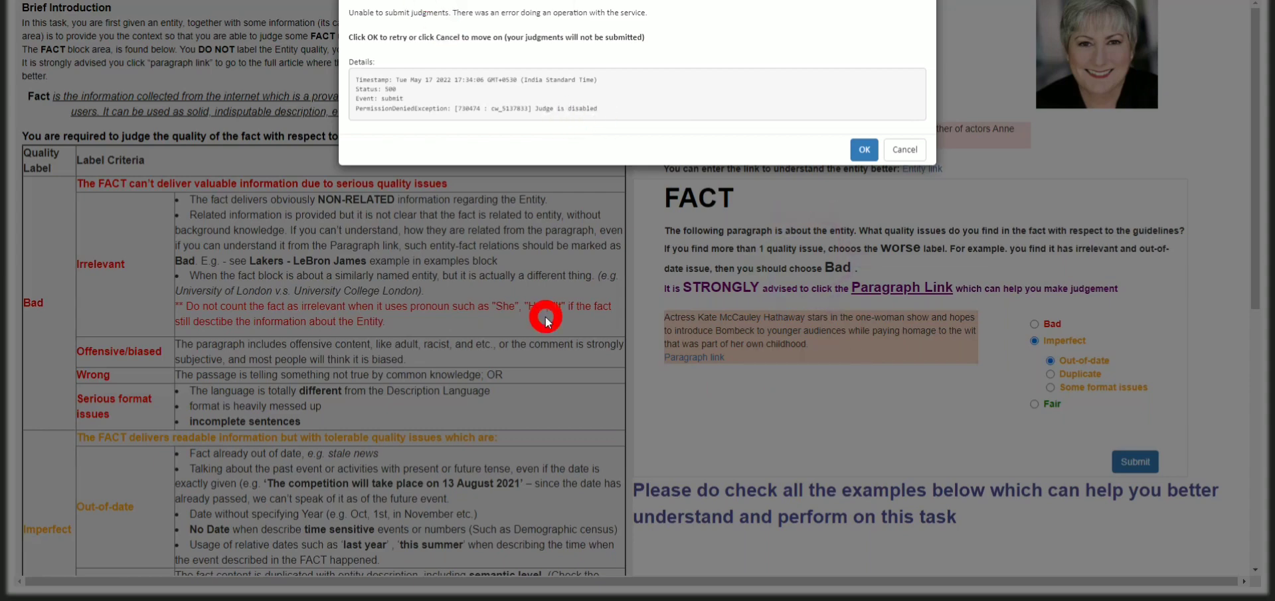
{"action": "left_click", "coordinate": [862, 153]}
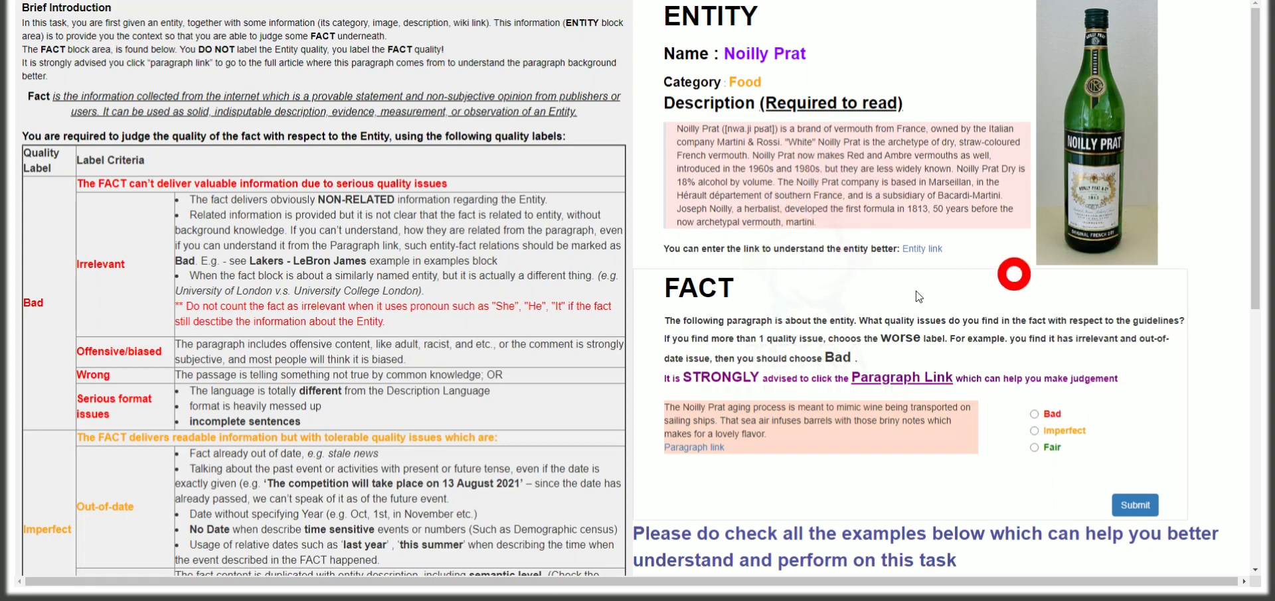
- Read the Noilly Prat entity description and compare it with the fact about the aging process
{"action": "scroll", "coordinate": [714, 468], "scroll_direction": "down", "scroll_amount": 2}
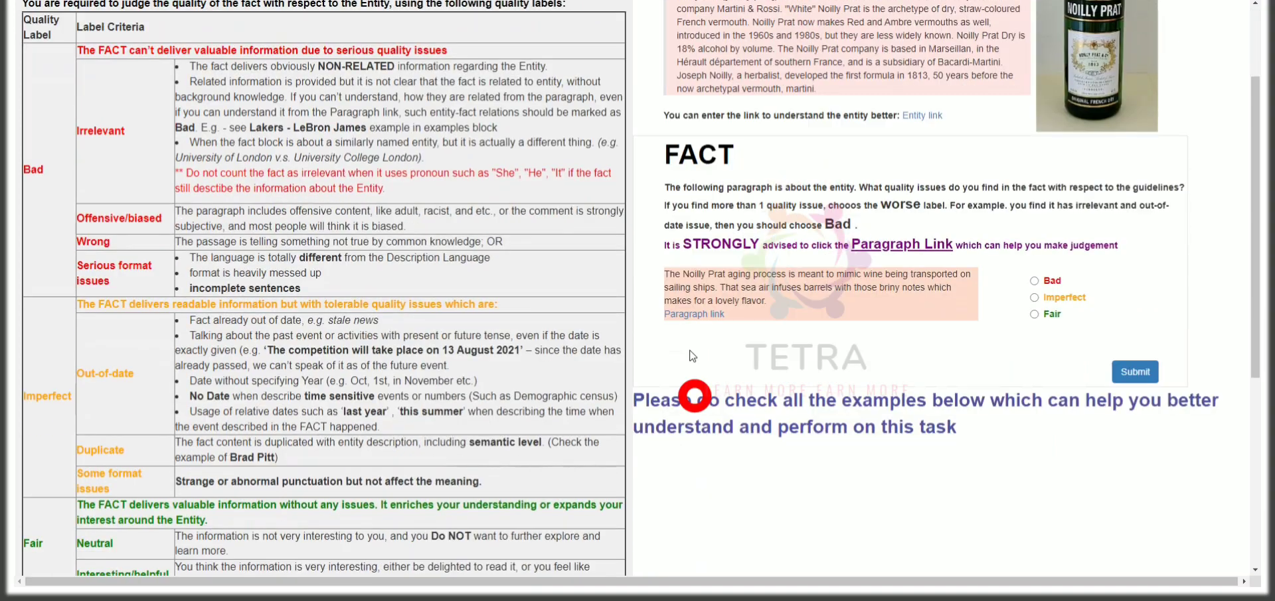
{"action": "scroll", "coordinate": [763, 371], "scroll_direction": "up", "scroll_amount": 1}
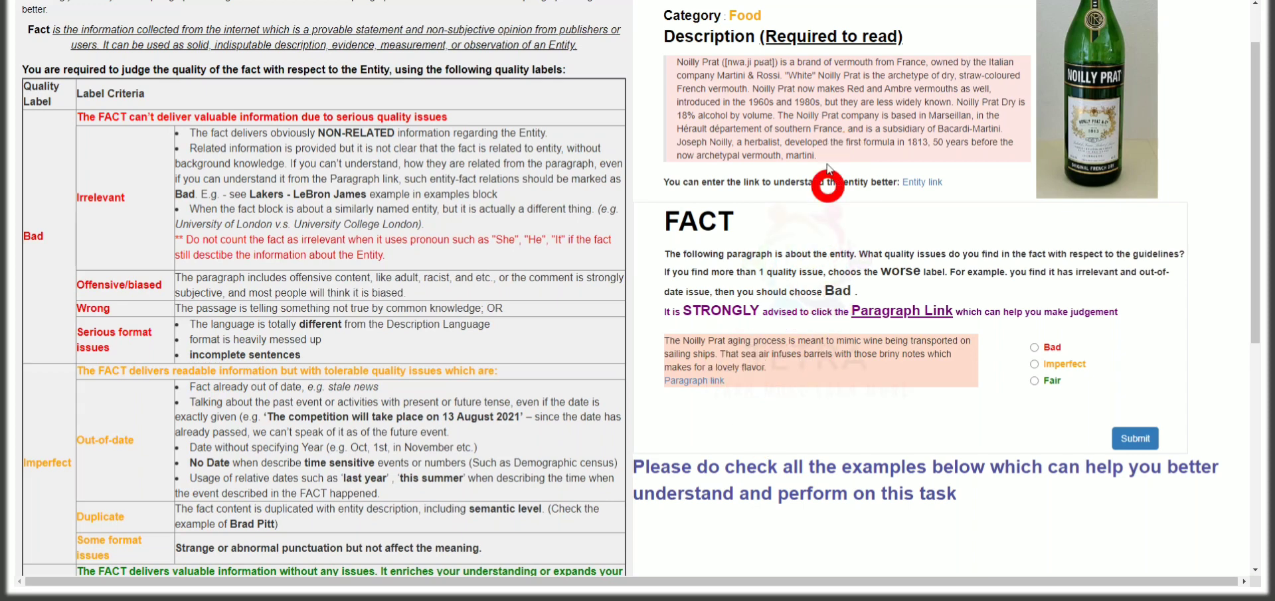
{"action": "left_click_drag", "start_coordinate": [778, 116], "coordinate": [820, 115]}
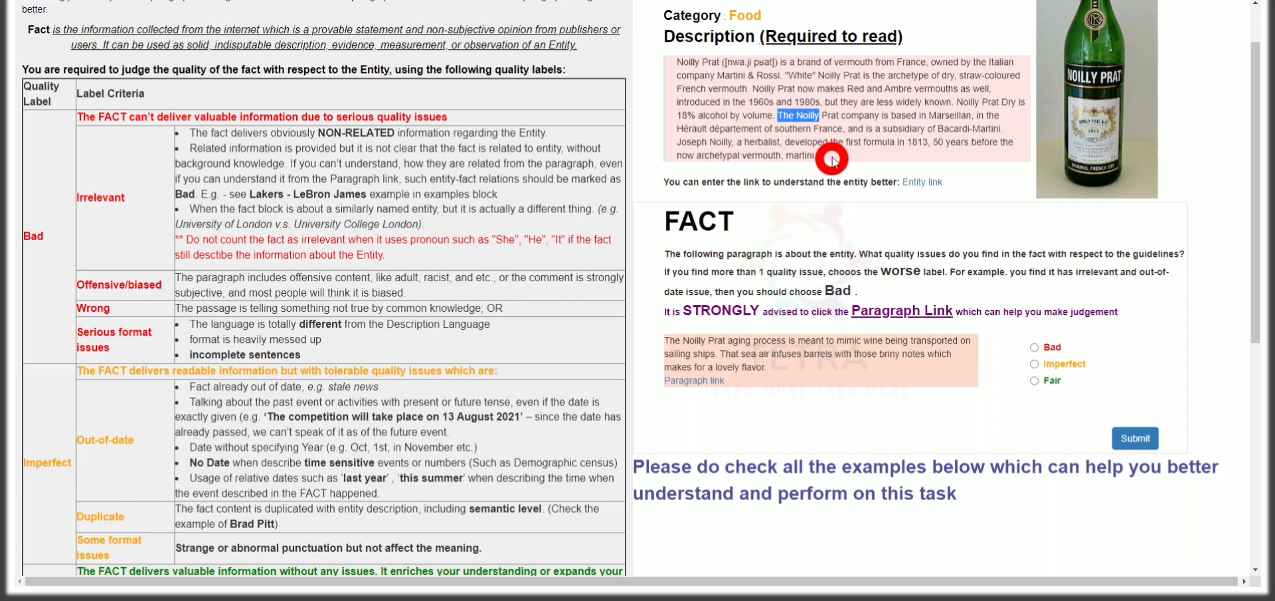
{"action": "left_click", "coordinate": [682, 364]}
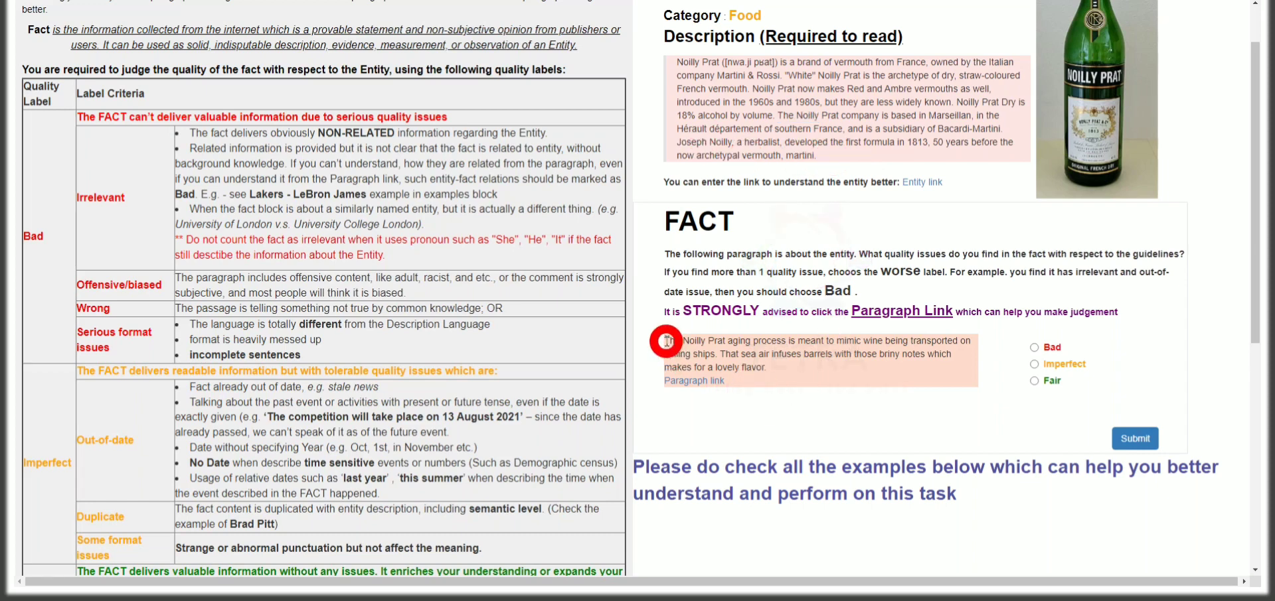
- Search for "The Noilly Prat aging process is", examine the source article, and reread the full fact paragraph
{"action": "left_click_drag", "start_coordinate": [669, 344], "coordinate": [787, 342]}
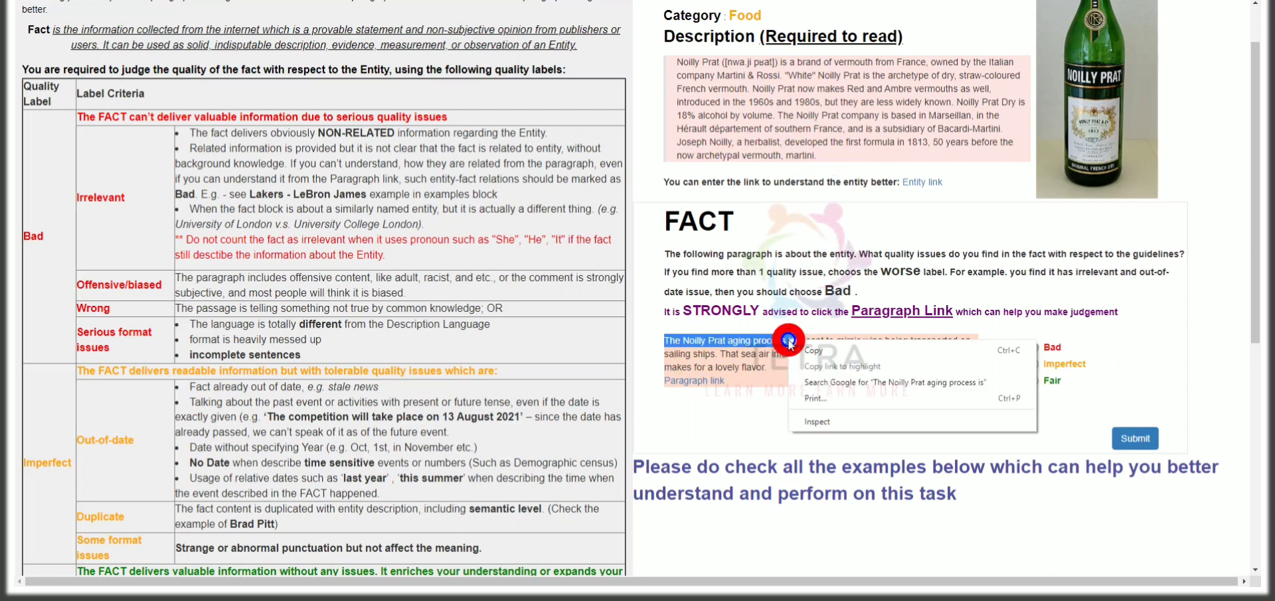
{"action": "left_click", "coordinate": [835, 380]}
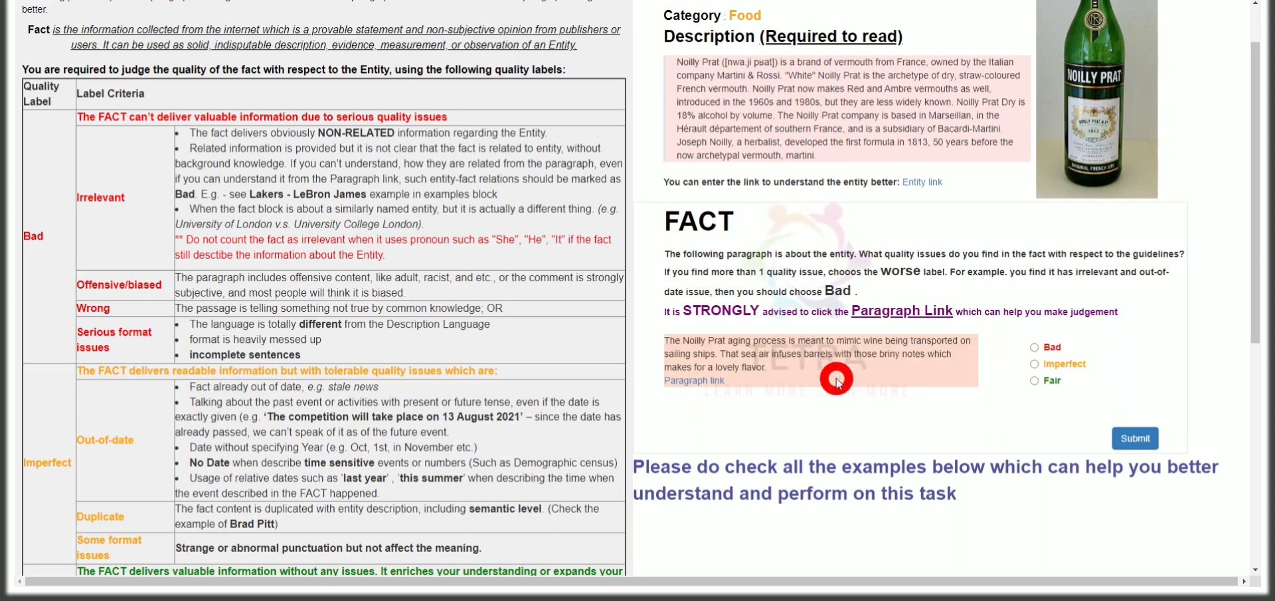
{"action": "key", "text": "ctrl+f"}
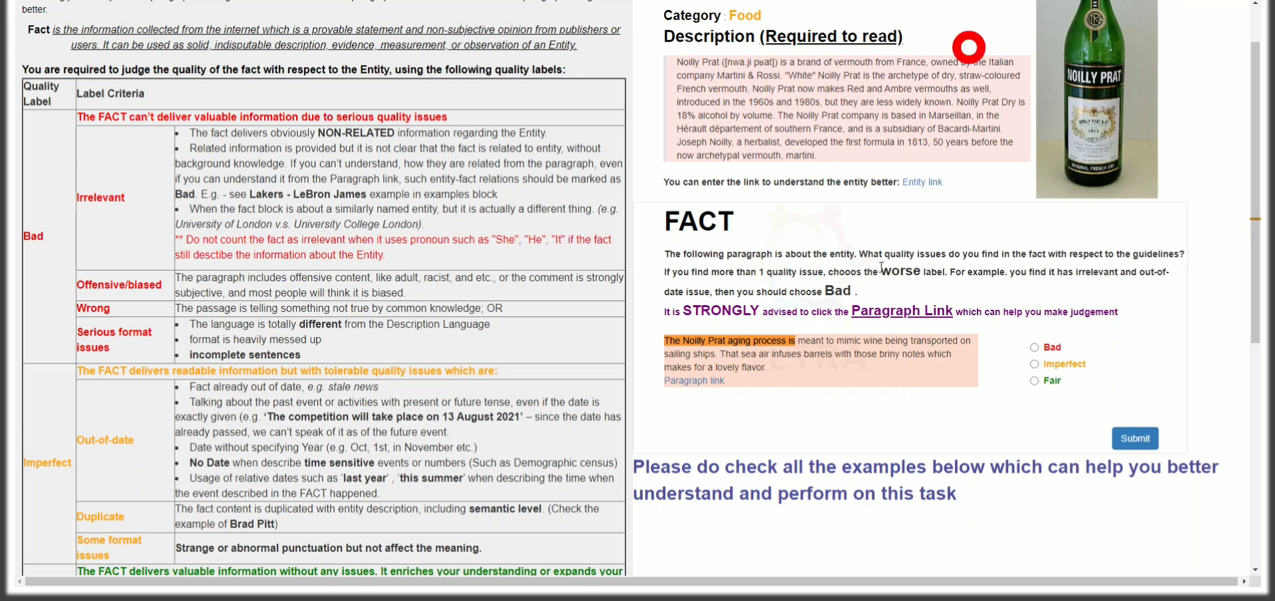
{"action": "key", "text": "Escape"}
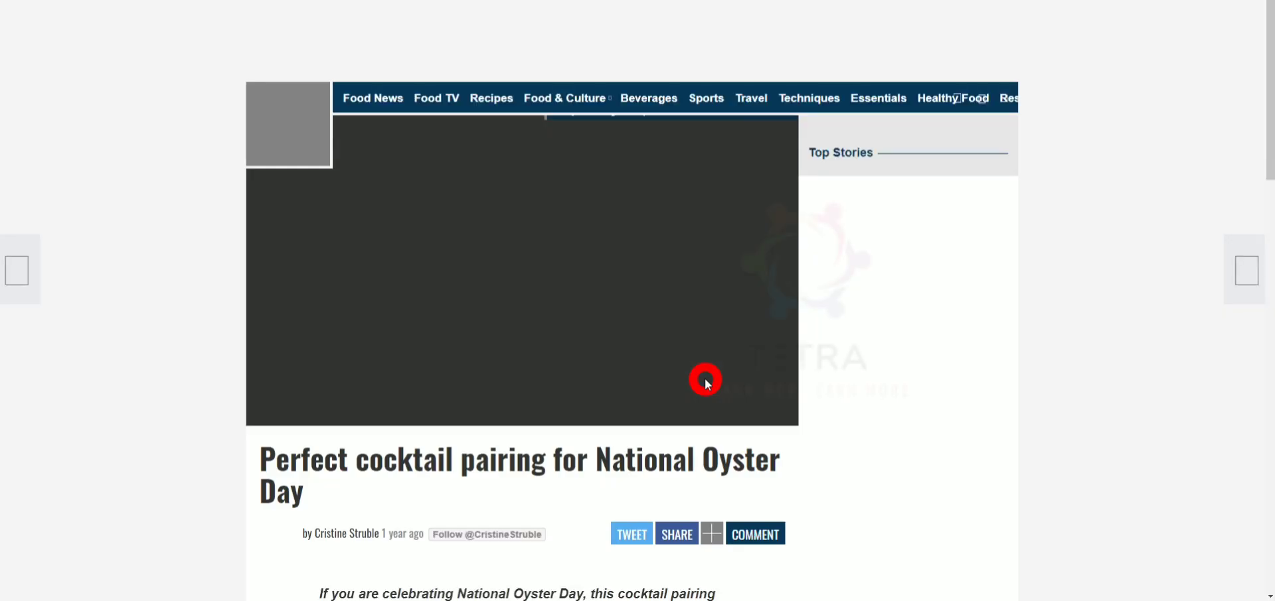
{"action": "scroll", "coordinate": [332, 498], "scroll_direction": "down", "scroll_amount": 2}
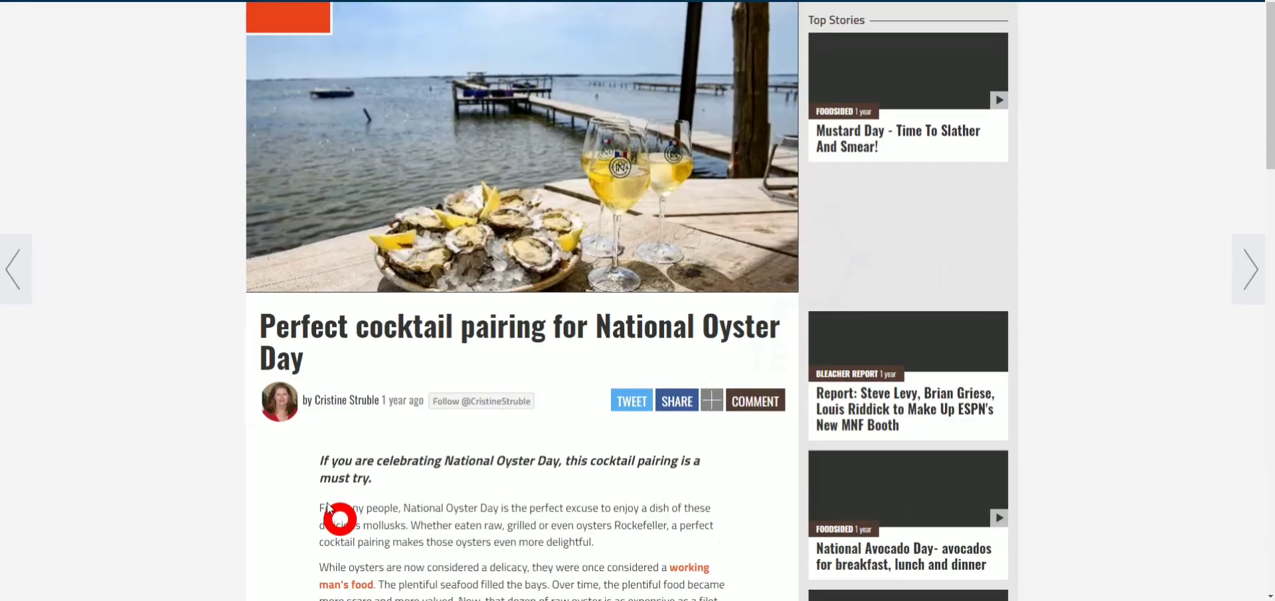
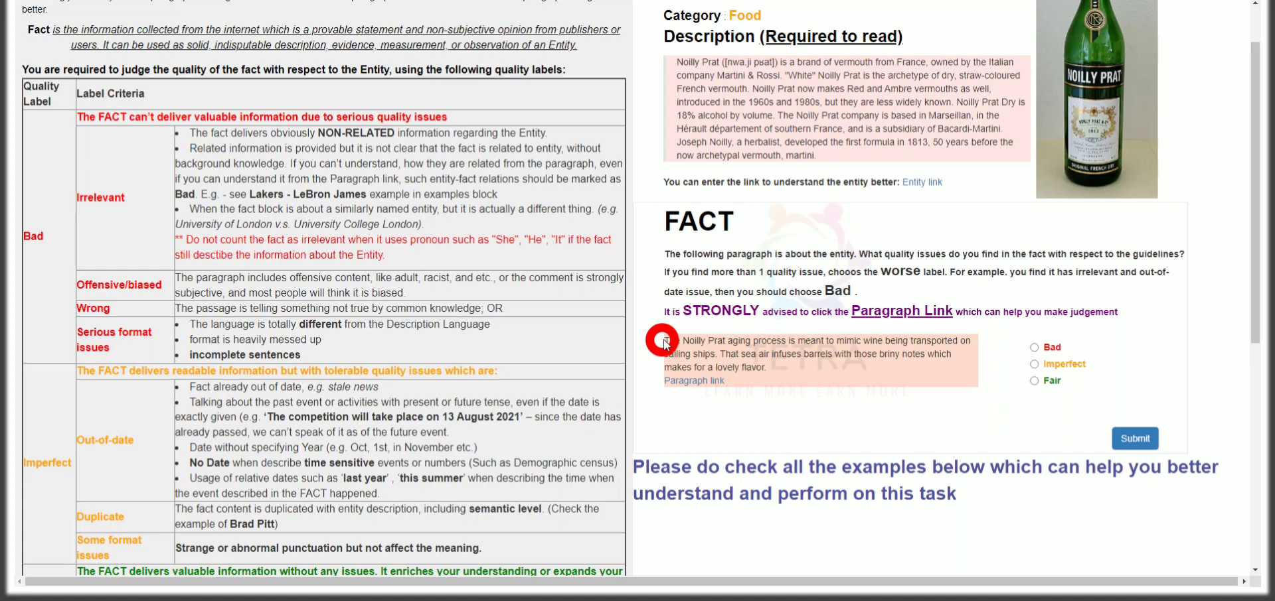
{"action": "left_click_drag", "start_coordinate": [665, 343], "coordinate": [766, 367]}
{"action": "right_click", "coordinate": [769, 364]}
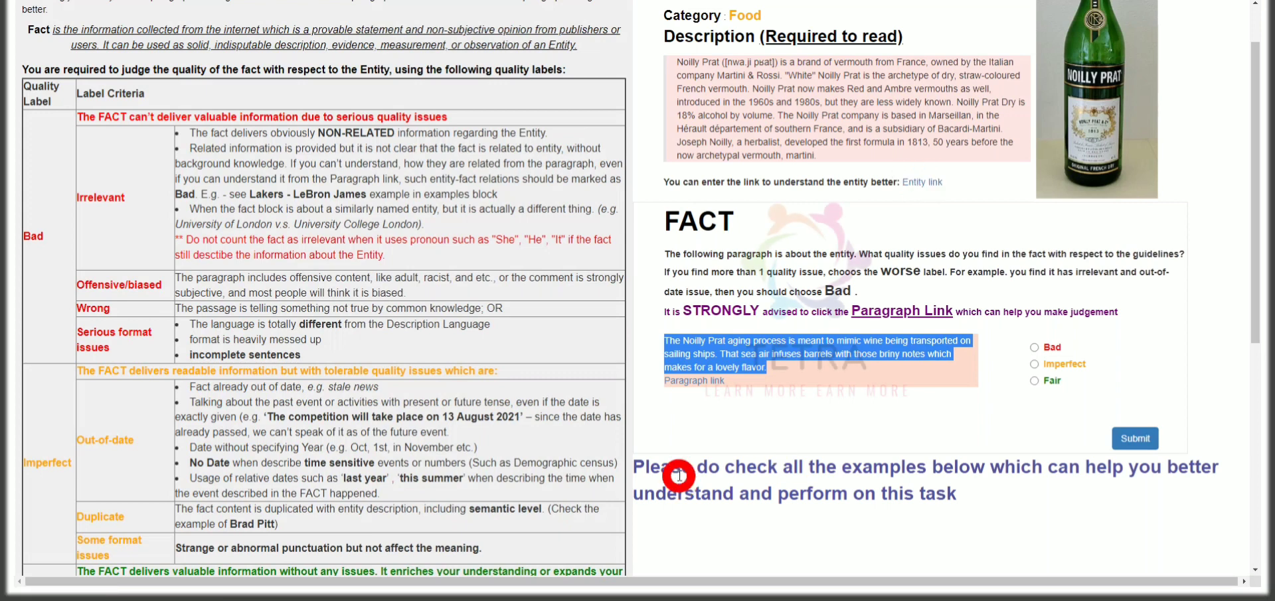
{"action": "left_click", "coordinate": [696, 436]}
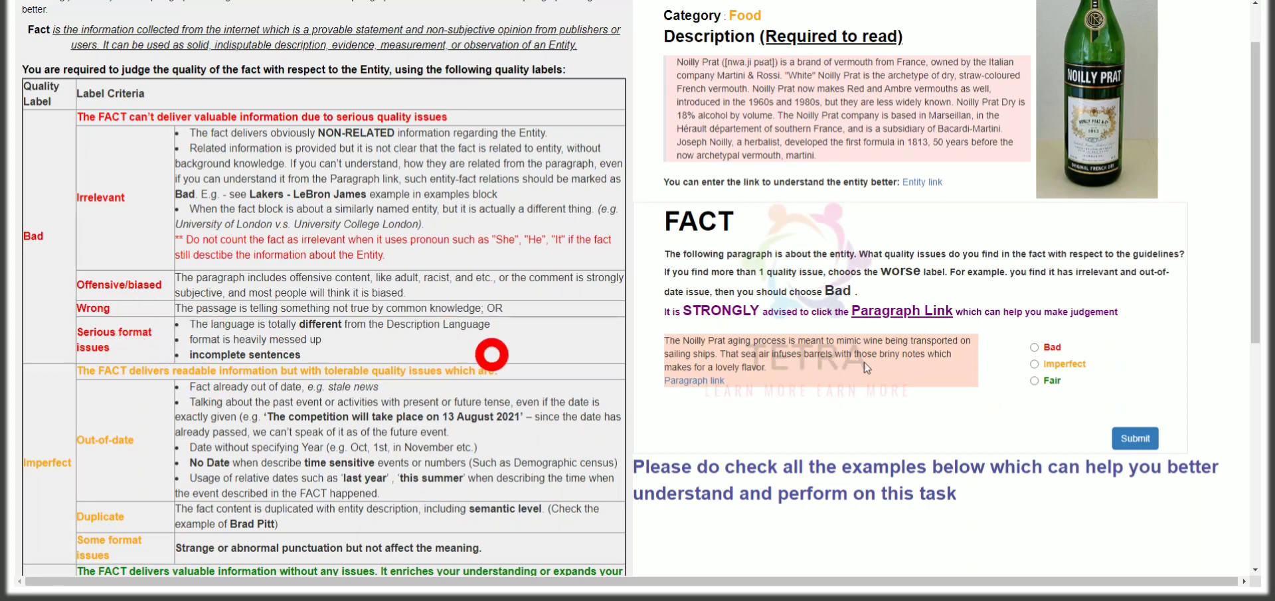
- Review the Fair criteria, rate the Noilly Prat fact Fair with "No issues, interesting and helpful information", and submit it
{"action": "scroll", "coordinate": [232, 349], "scroll_direction": "down", "scroll_amount": 3}
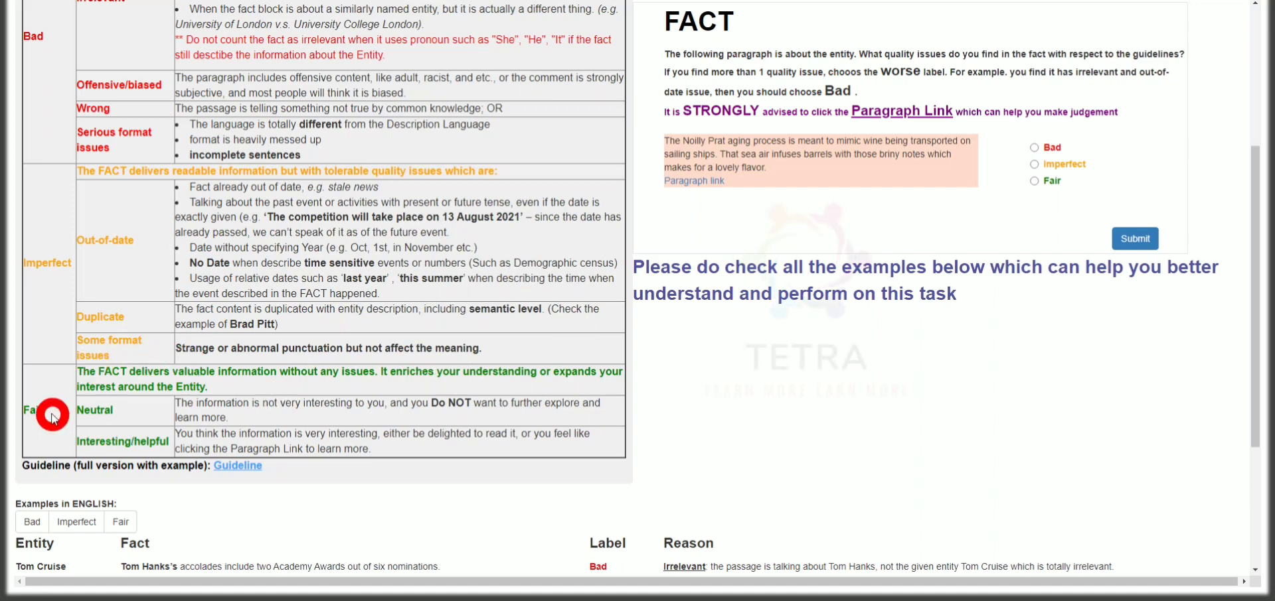
{"action": "left_click", "coordinate": [1035, 181]}
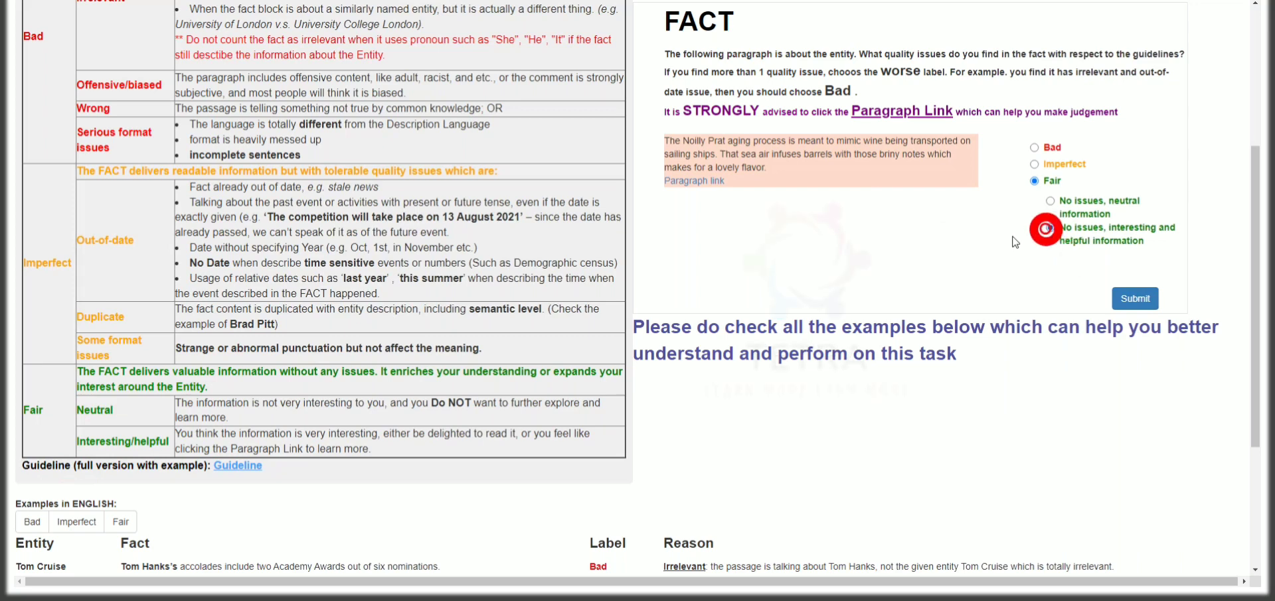
{"action": "left_click", "coordinate": [1045, 229]}
{"action": "scroll", "coordinate": [996, 246], "scroll_direction": "up", "scroll_amount": 4}
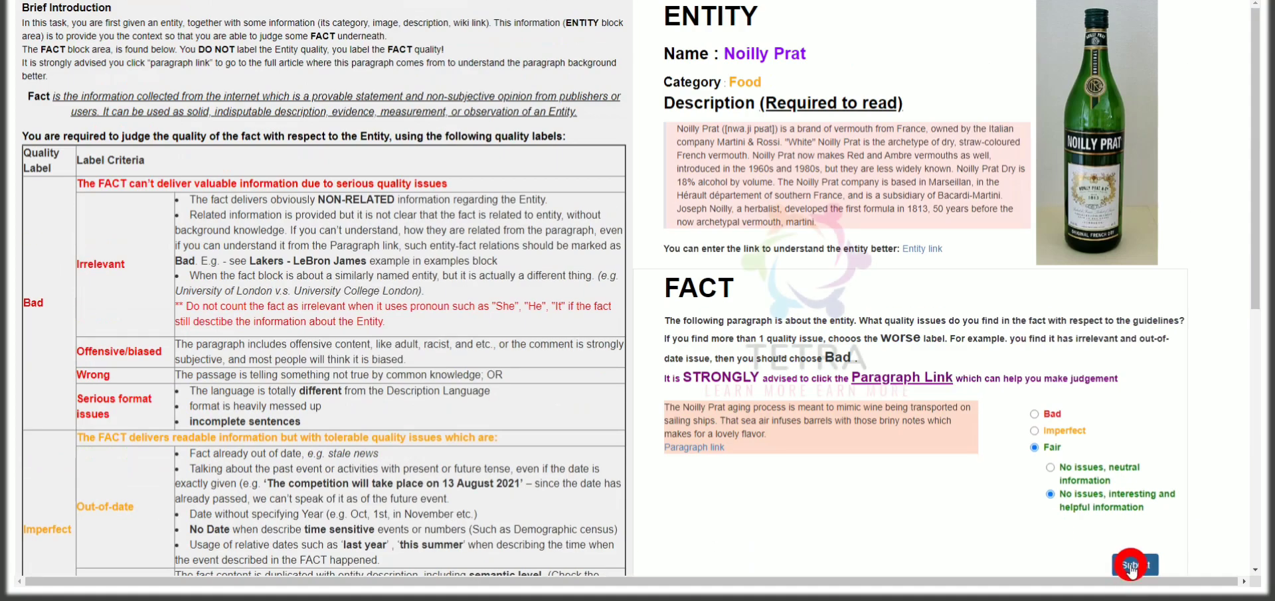
{"action": "left_click", "coordinate": [1130, 566]}
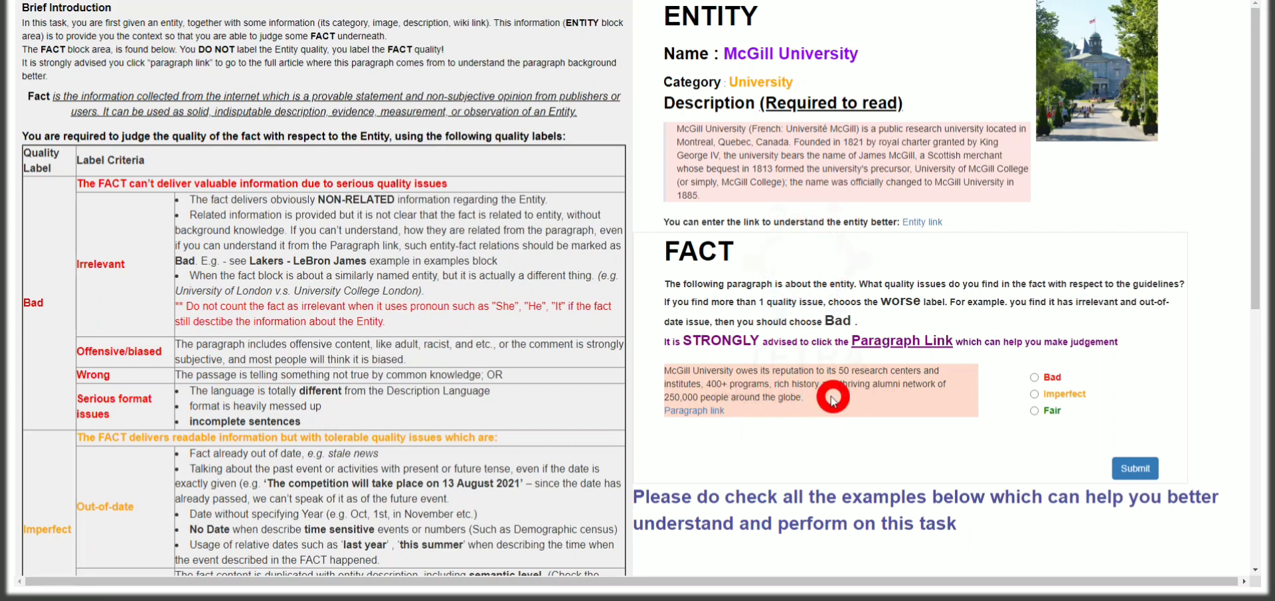
- Search for the fact's opening phrase "McGill University owes its reputation to its 50" and read the McGill University fact
{"action": "left_click_drag", "start_coordinate": [667, 370], "coordinate": [851, 372]}
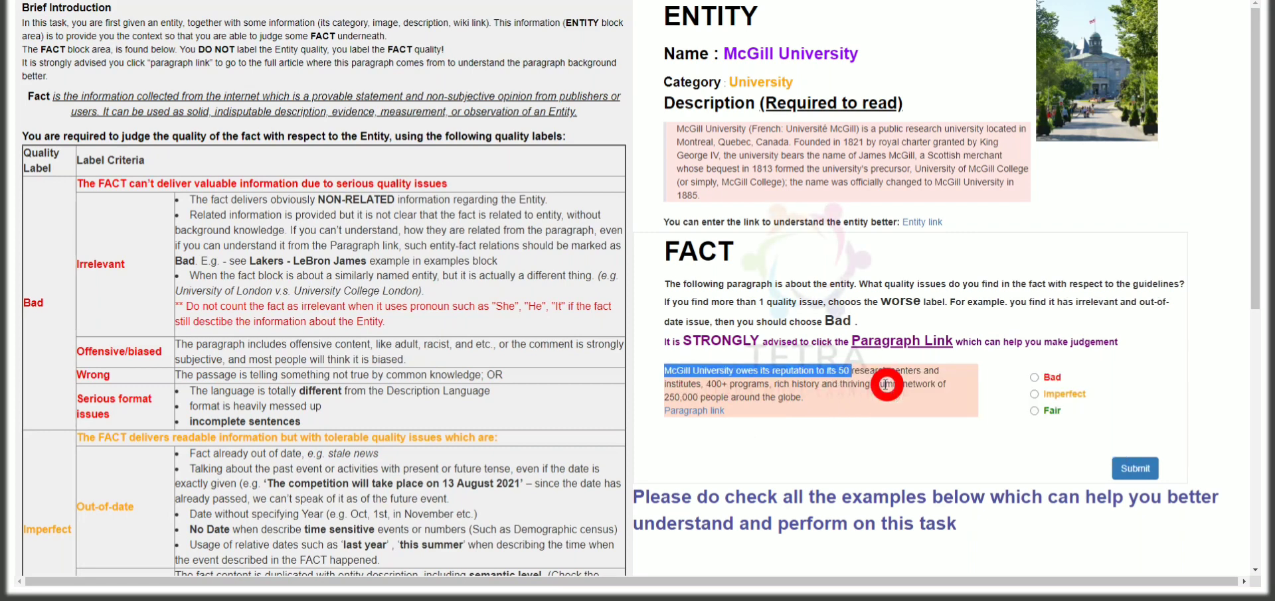
{"action": "left_click", "coordinate": [884, 384]}
{"action": "key", "text": "ctrl+f"}
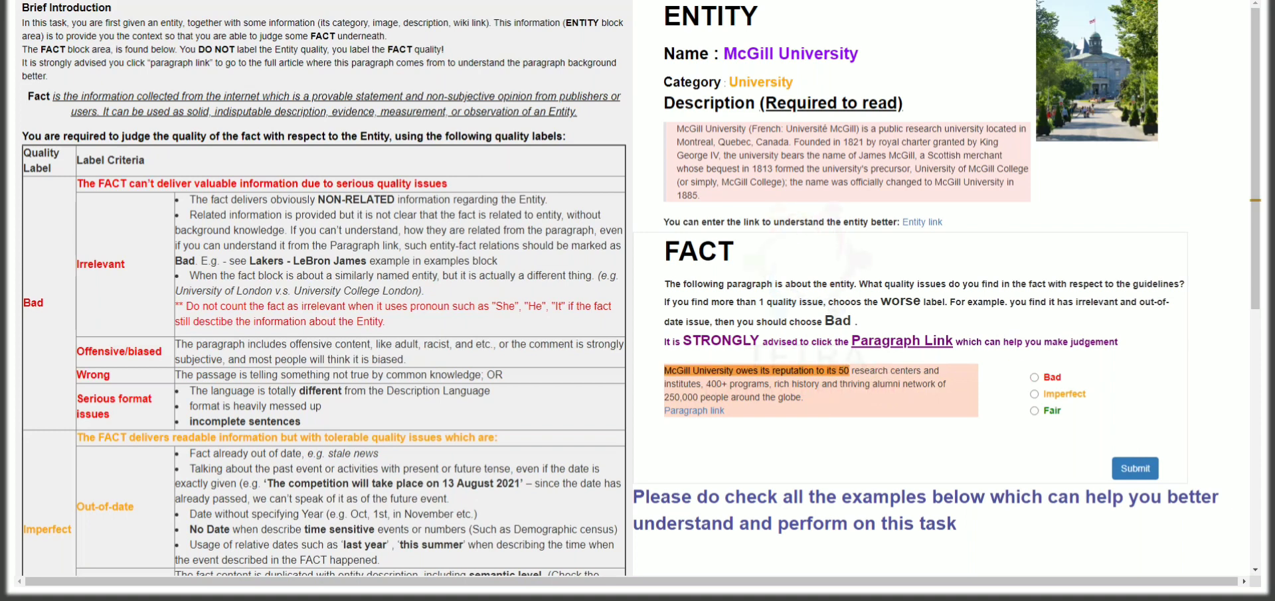
{"action": "key", "text": "Escape"}
{"action": "left_click", "coordinate": [775, 425]}
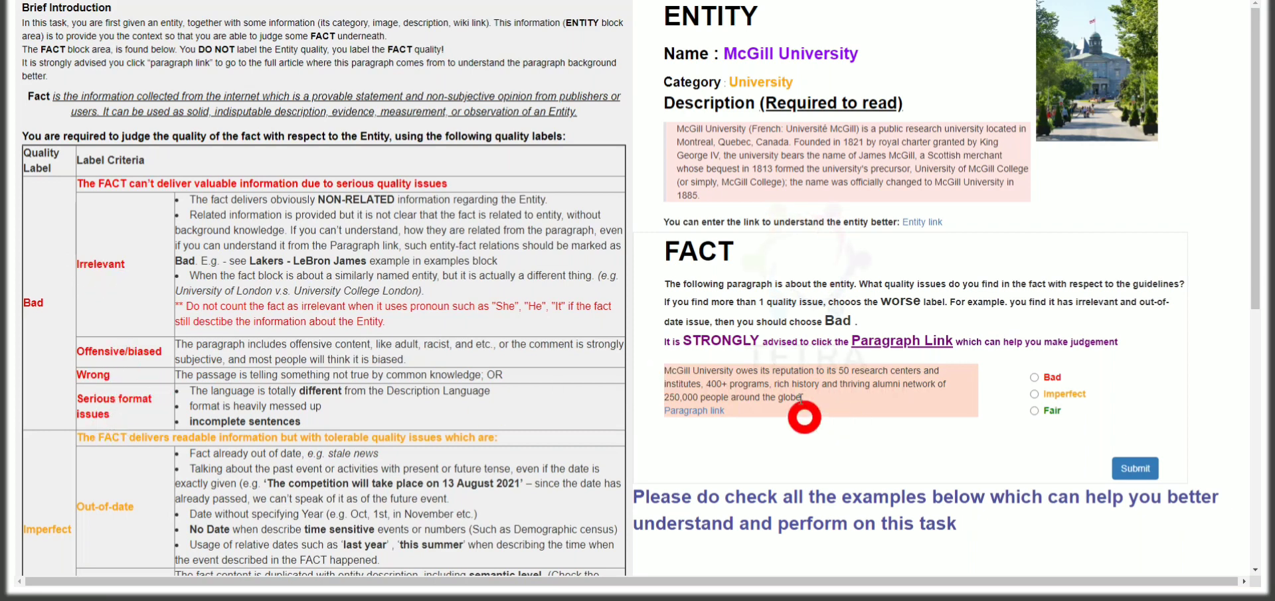
- Reread the McGill University fact and compare it with the Bad, Imperfect and Fair label criteria
{"action": "left_click_drag", "start_coordinate": [801, 398], "coordinate": [661, 371]}
{"action": "left_click", "coordinate": [876, 413]}
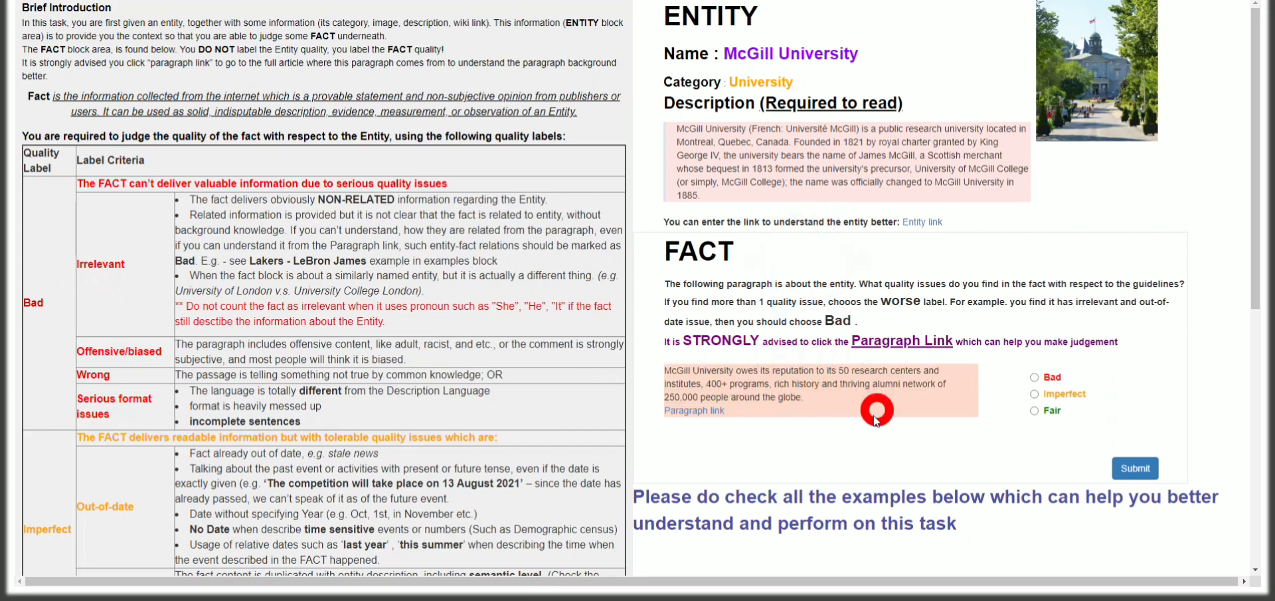
{"action": "scroll", "coordinate": [810, 412], "scroll_direction": "down", "scroll_amount": 3}
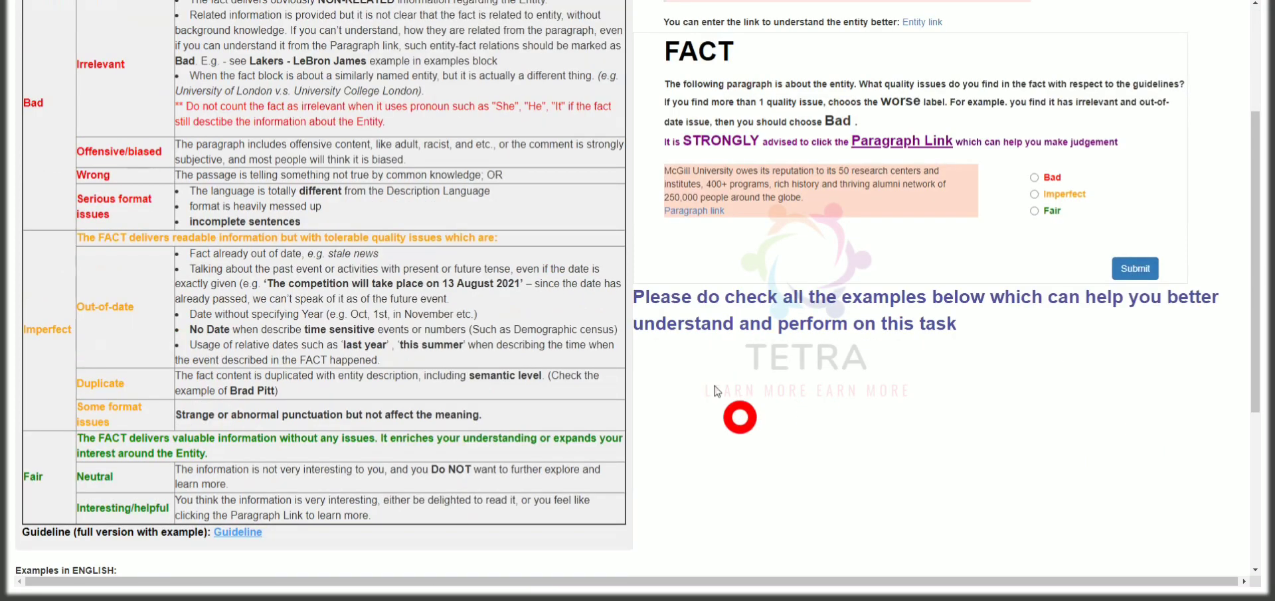
{"action": "scroll", "coordinate": [731, 375], "scroll_direction": "up", "scroll_amount": 1}
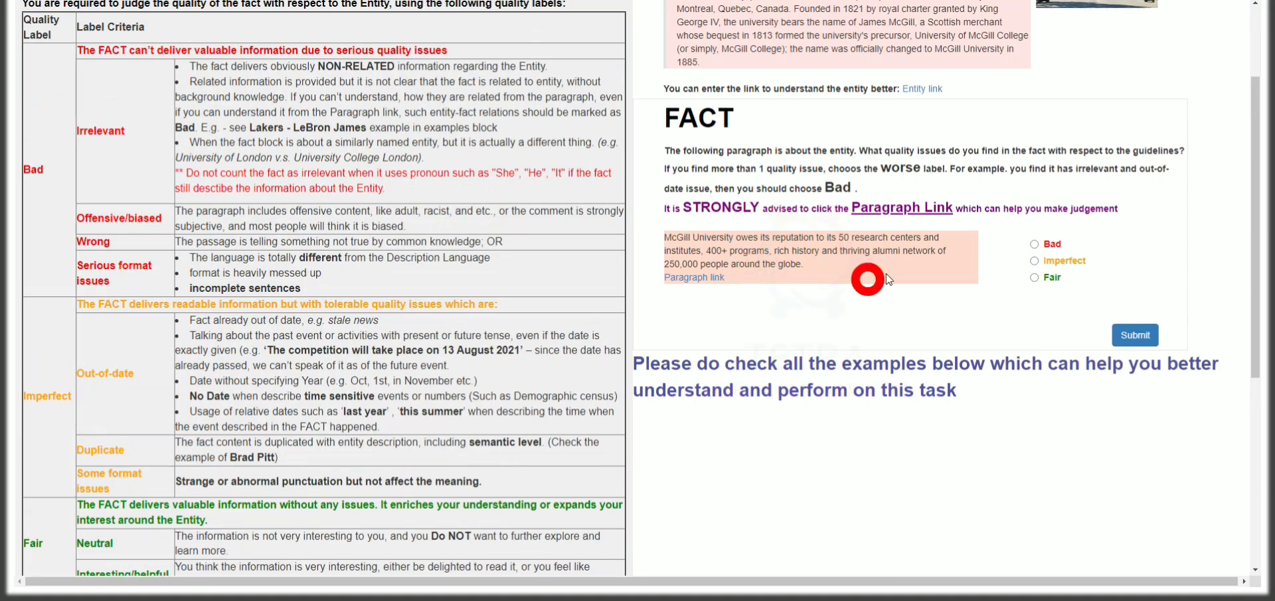
{"action": "scroll", "coordinate": [814, 287], "scroll_direction": "up", "scroll_amount": 2}
{"action": "scroll", "coordinate": [813, 282], "scroll_direction": "down", "scroll_amount": 2}
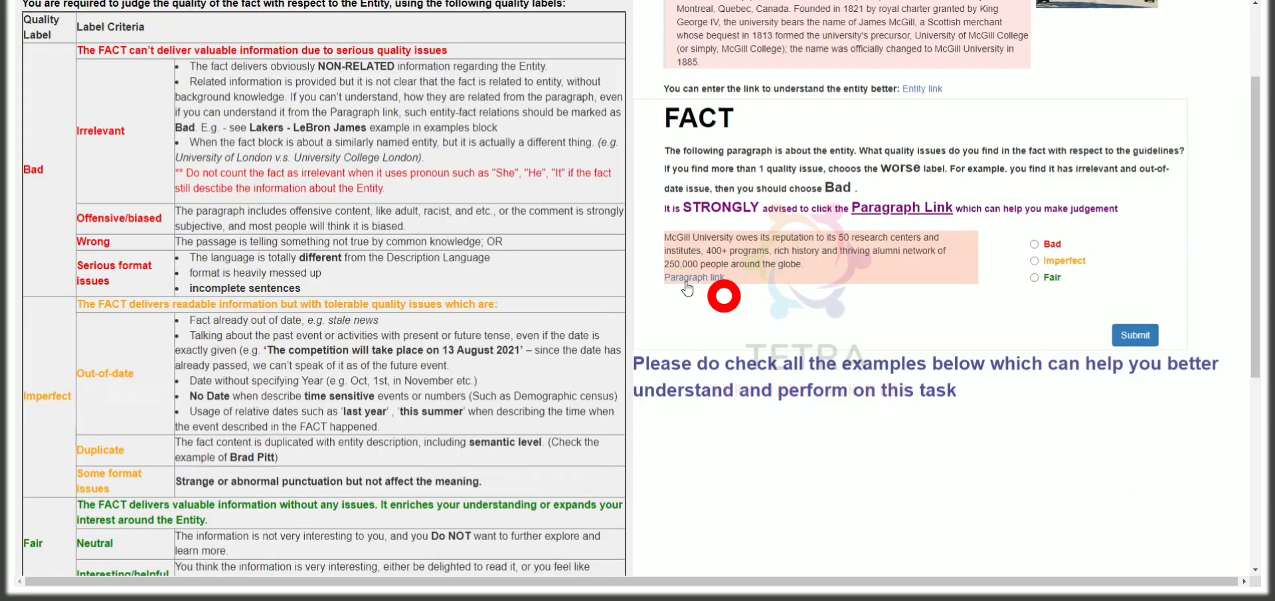
- Open the McGill University fact's source article, examine the paragraph it was taken from, and return to the task
{"action": "left_click", "coordinate": [687, 282]}
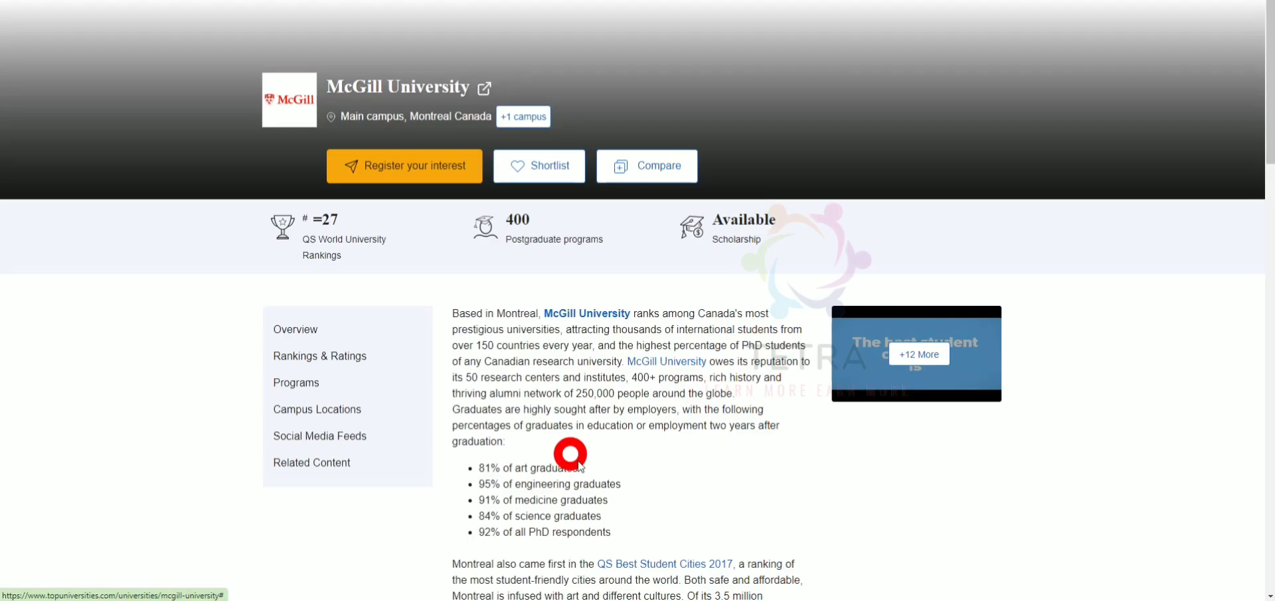
{"action": "scroll", "coordinate": [508, 442], "scroll_direction": "down", "scroll_amount": 2}
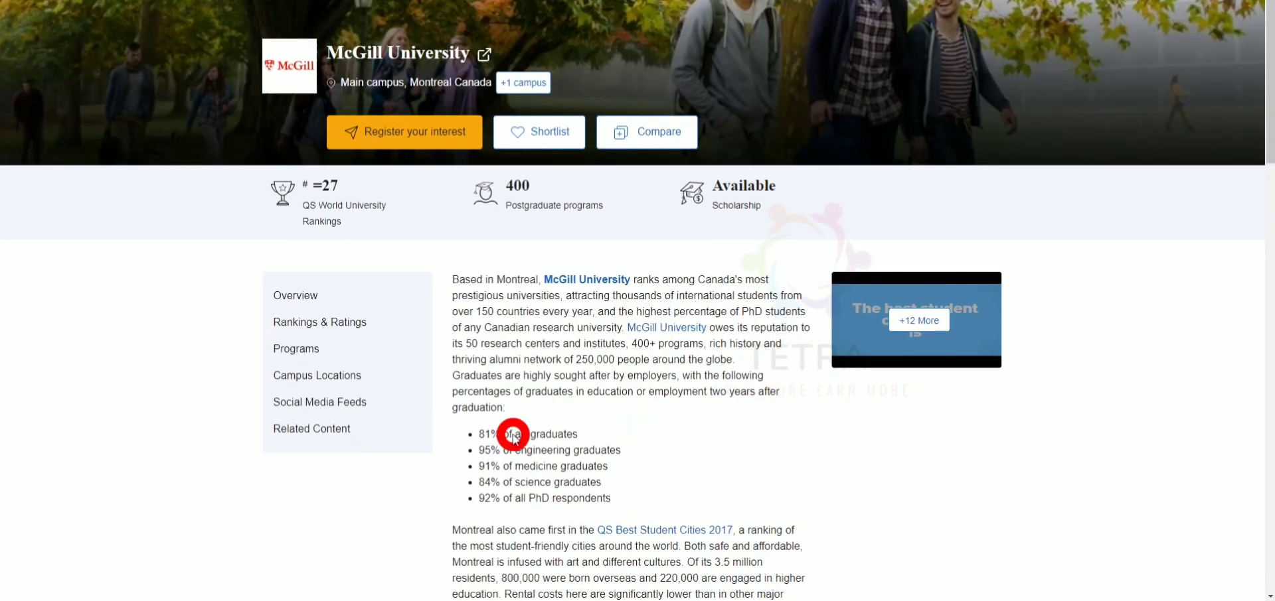
{"action": "scroll", "coordinate": [512, 314], "scroll_direction": "up", "scroll_amount": 2}
{"action": "scroll", "coordinate": [512, 314], "scroll_direction": "up", "scroll_amount": 1}
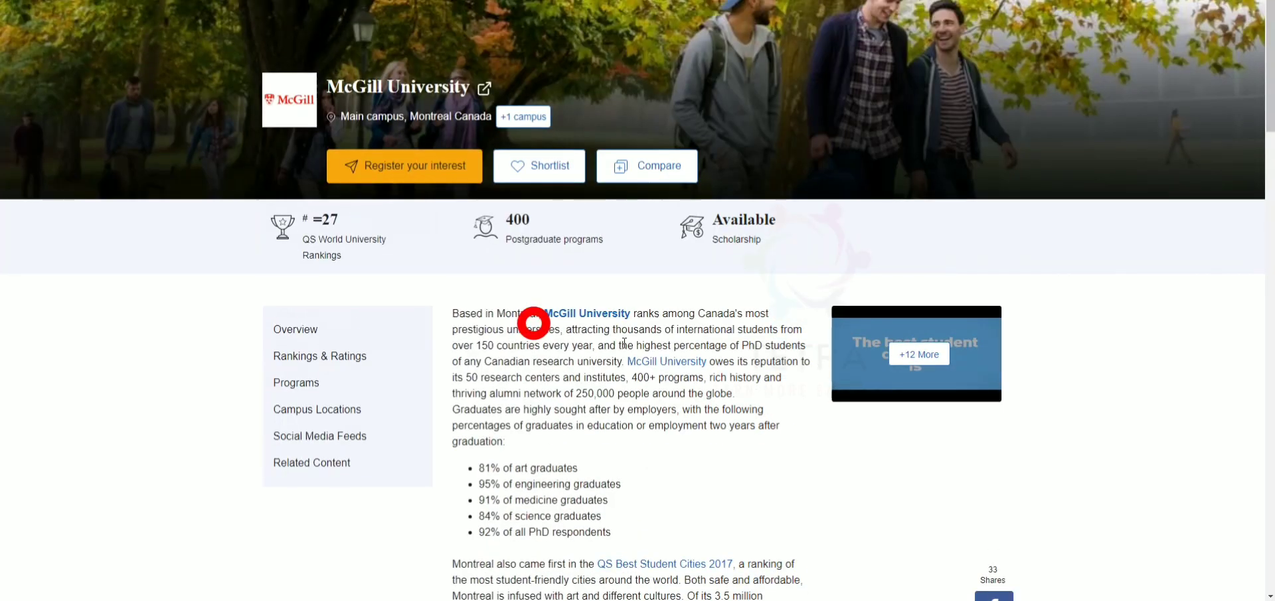
{"action": "scroll", "coordinate": [620, 378], "scroll_direction": "down", "scroll_amount": 10}
{"action": "scroll", "coordinate": [531, 299], "scroll_direction": "up", "scroll_amount": 8}
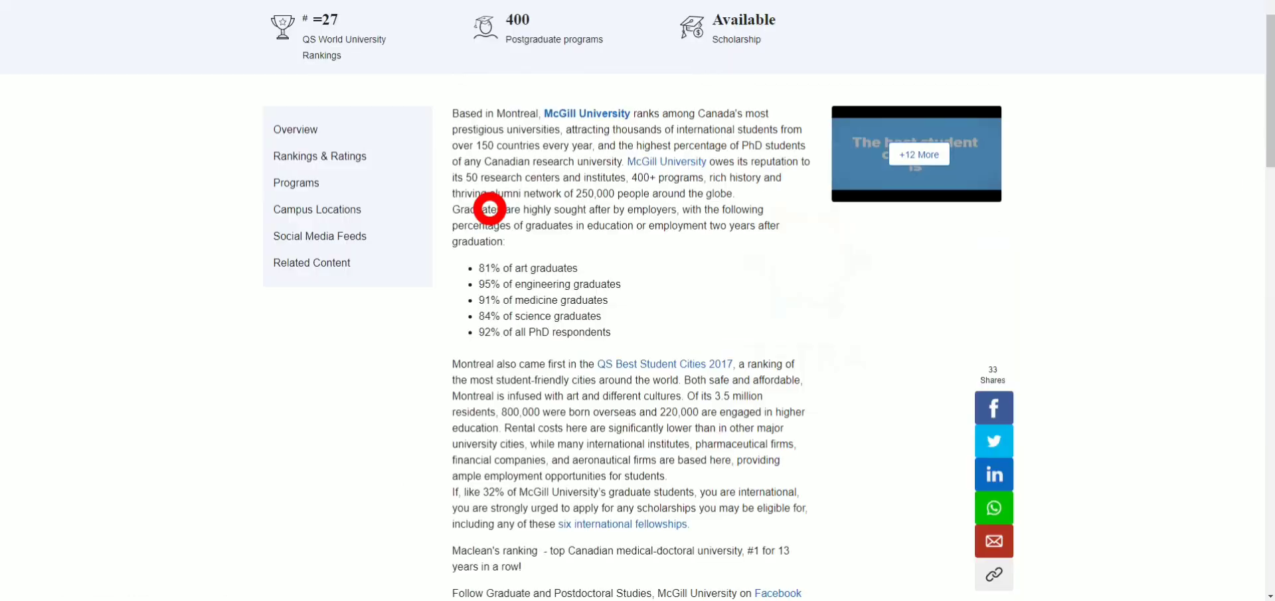
{"action": "key", "text": "ctrl+w"}
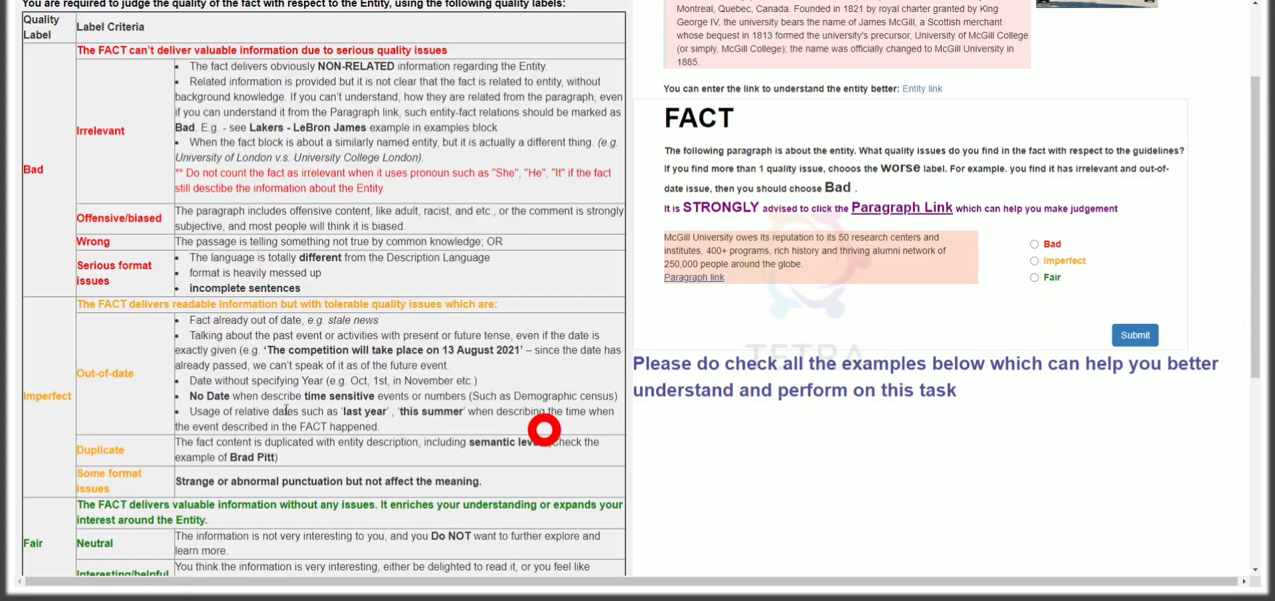
- Rate the McGill University fact Fair with "No issues, interesting and helpful information" and submit it
{"action": "scroll", "coordinate": [541, 427], "scroll_direction": "down", "scroll_amount": 3}
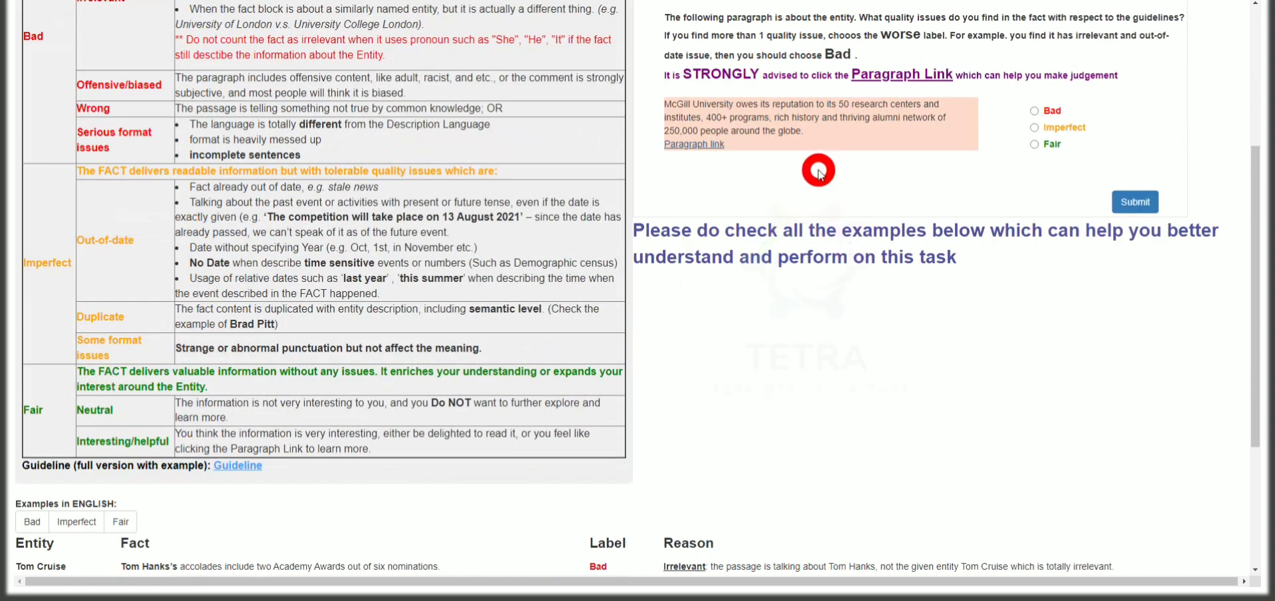
{"action": "left_click", "coordinate": [1033, 144]}
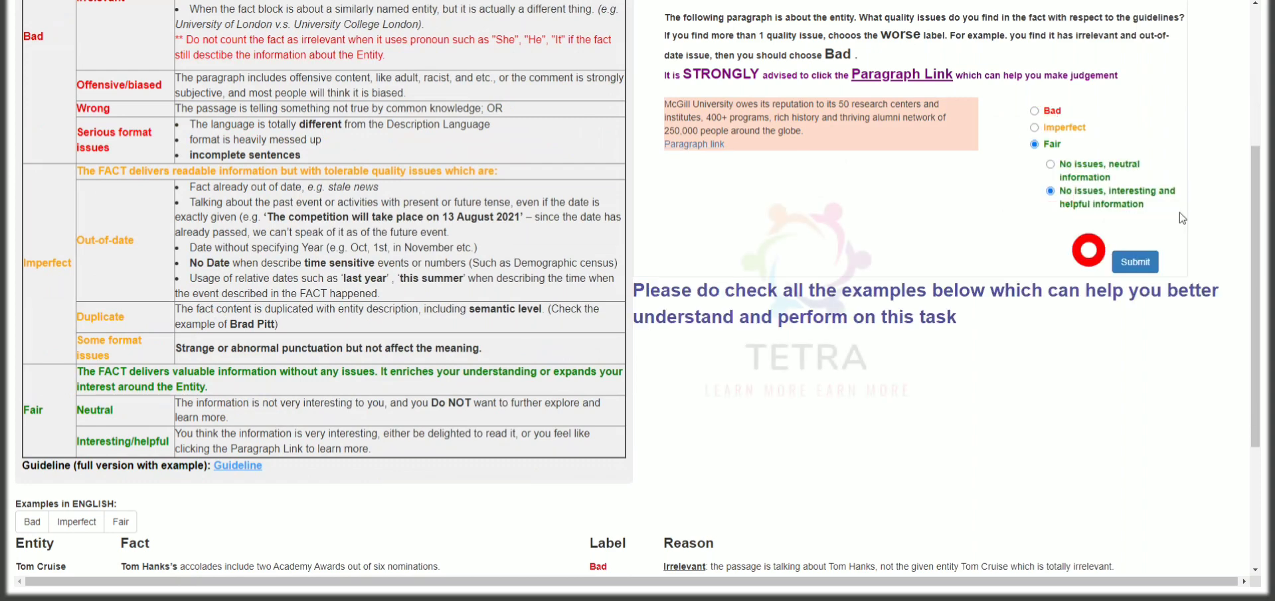
{"action": "left_click", "coordinate": [1134, 263]}
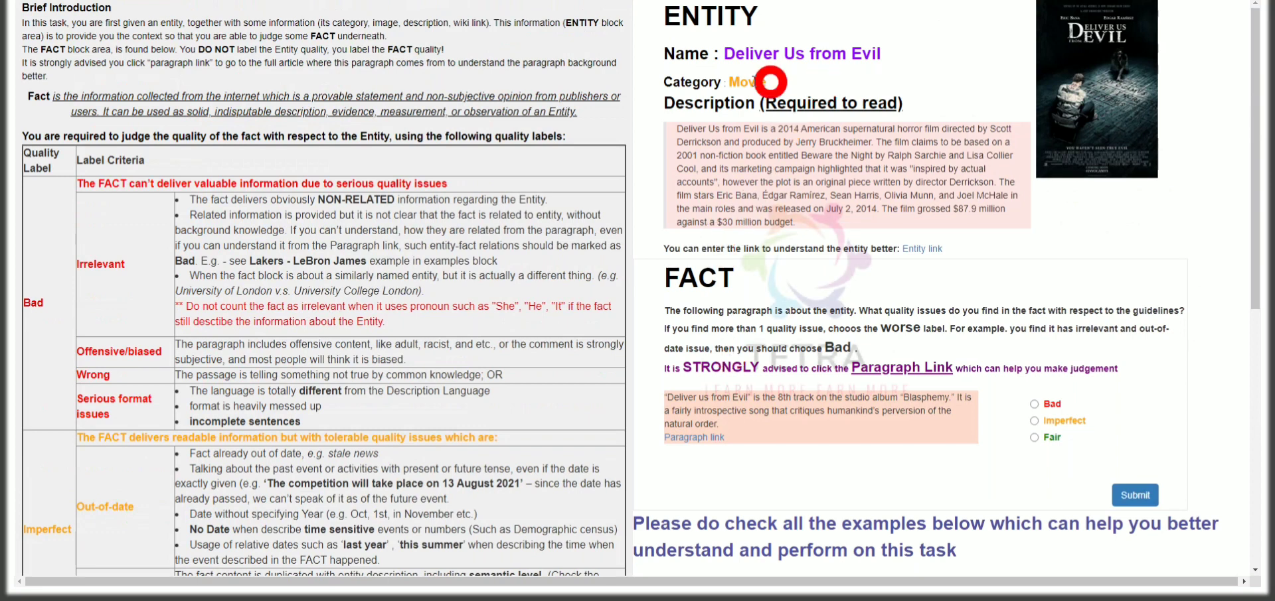
- Check the Deliver Us from Evil entity's category, poster and description against the fact, and rate the fact Bad with the reason Irrelevant
{"action": "left_click", "coordinate": [744, 81]}
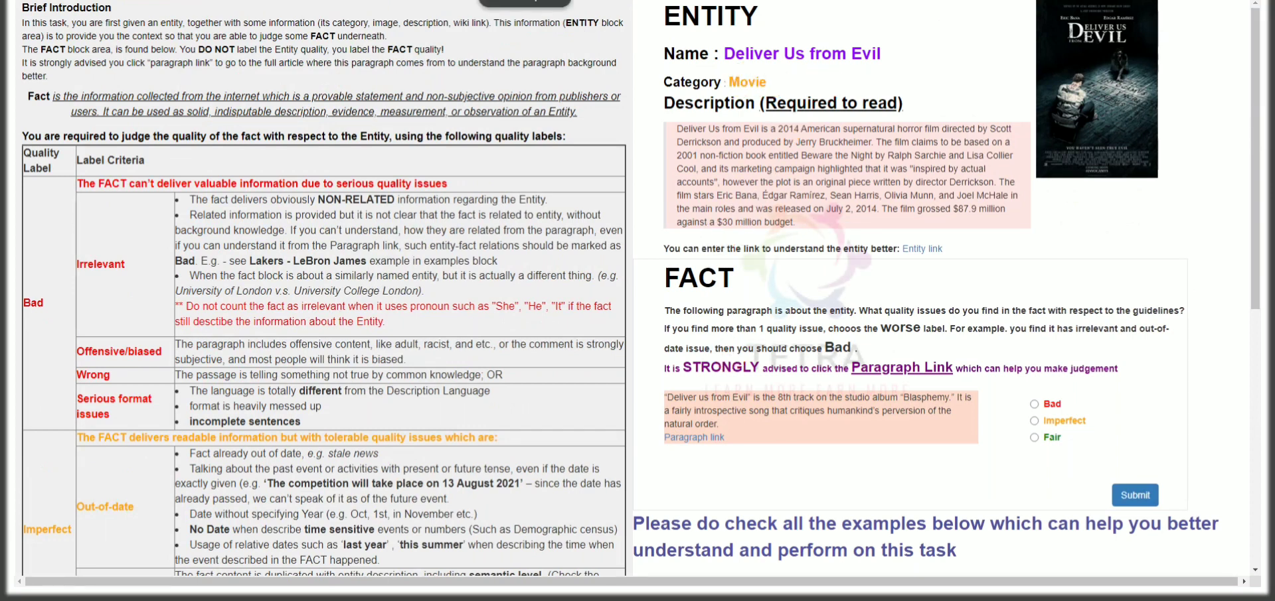
{"action": "left_click", "coordinate": [1124, 64]}
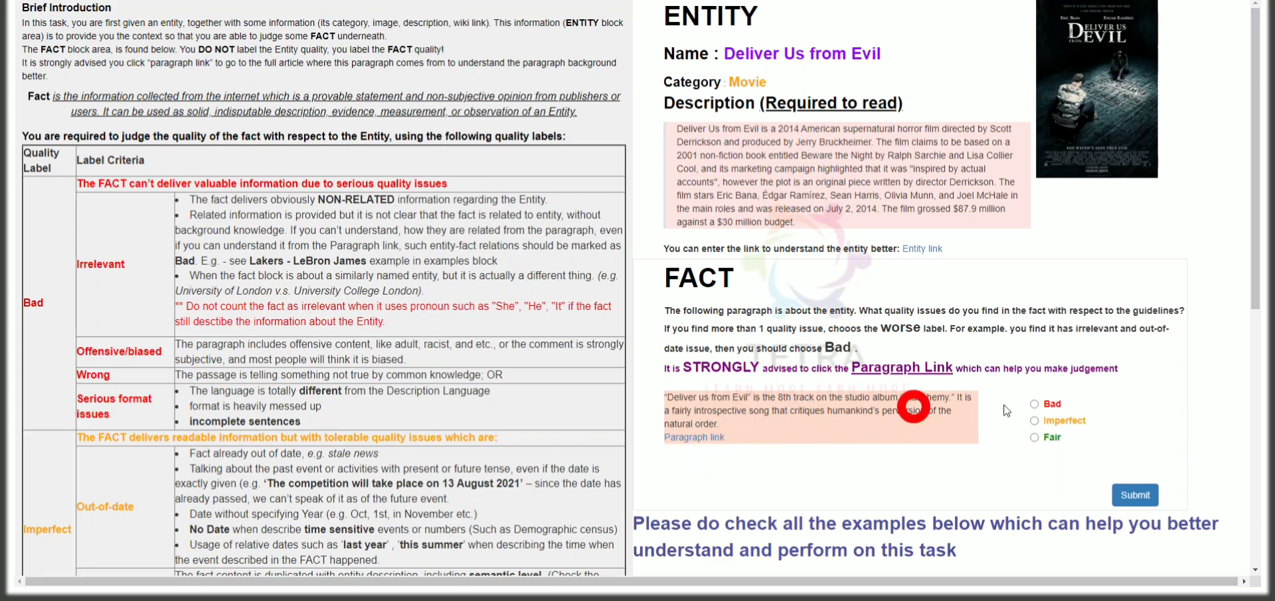
{"action": "left_click", "coordinate": [1034, 407]}
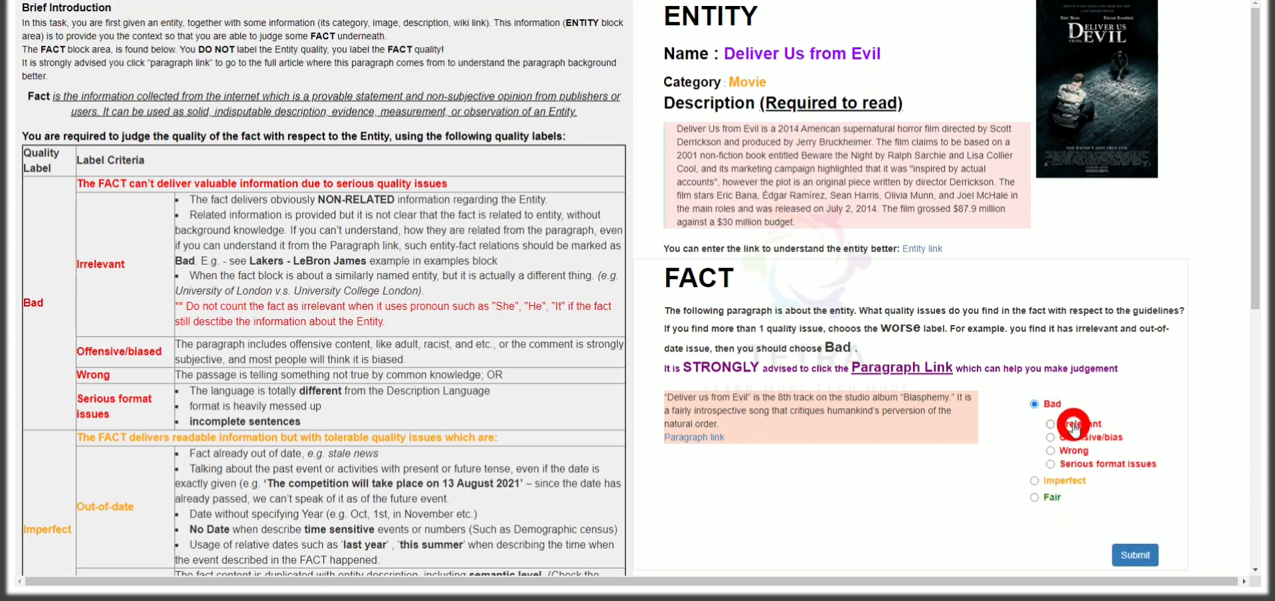
{"action": "left_click", "coordinate": [1049, 424]}
- Compare the fact's opening sentence about the album "Blasphemy" with its source page, and submit the rating for Deliver Us from Evil
{"action": "left_click_drag", "start_coordinate": [667, 397], "coordinate": [950, 398]}
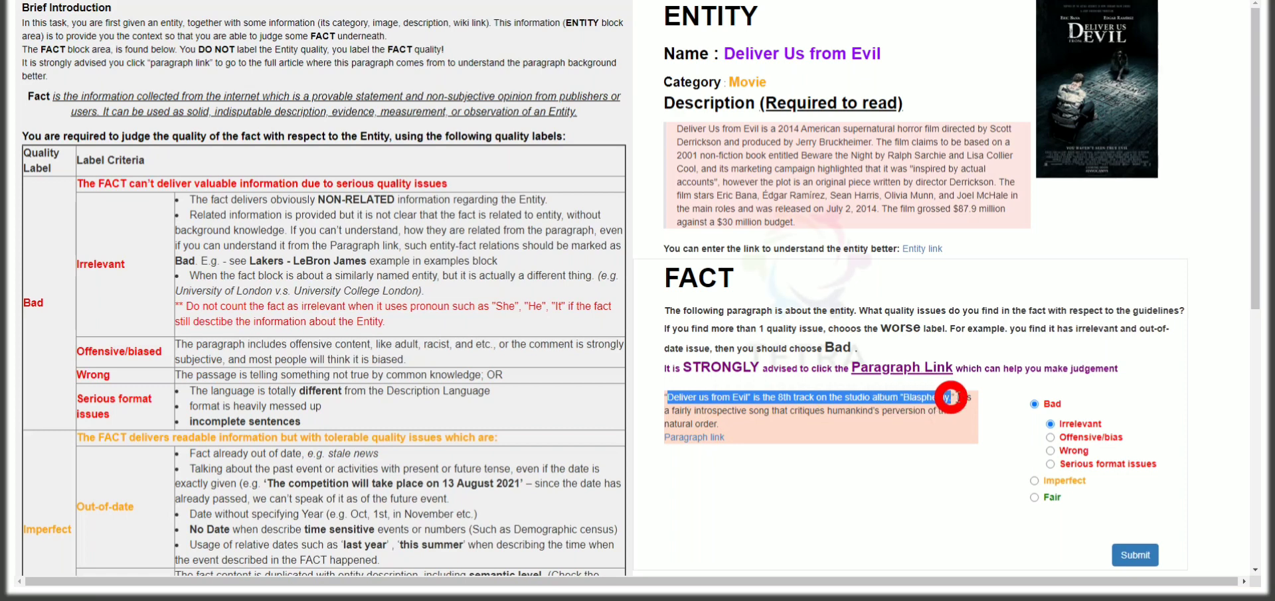
{"action": "left_click", "coordinate": [925, 490]}
{"action": "left_click", "coordinate": [718, 443]}
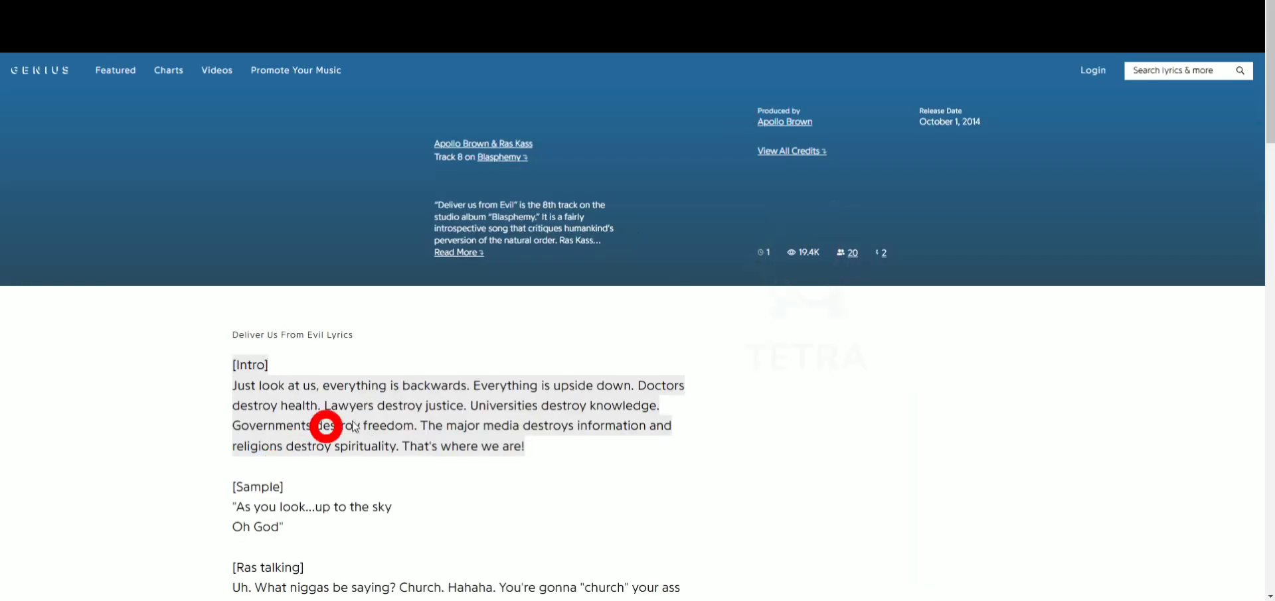
{"action": "scroll", "coordinate": [505, 433], "scroll_direction": "down", "scroll_amount": 1}
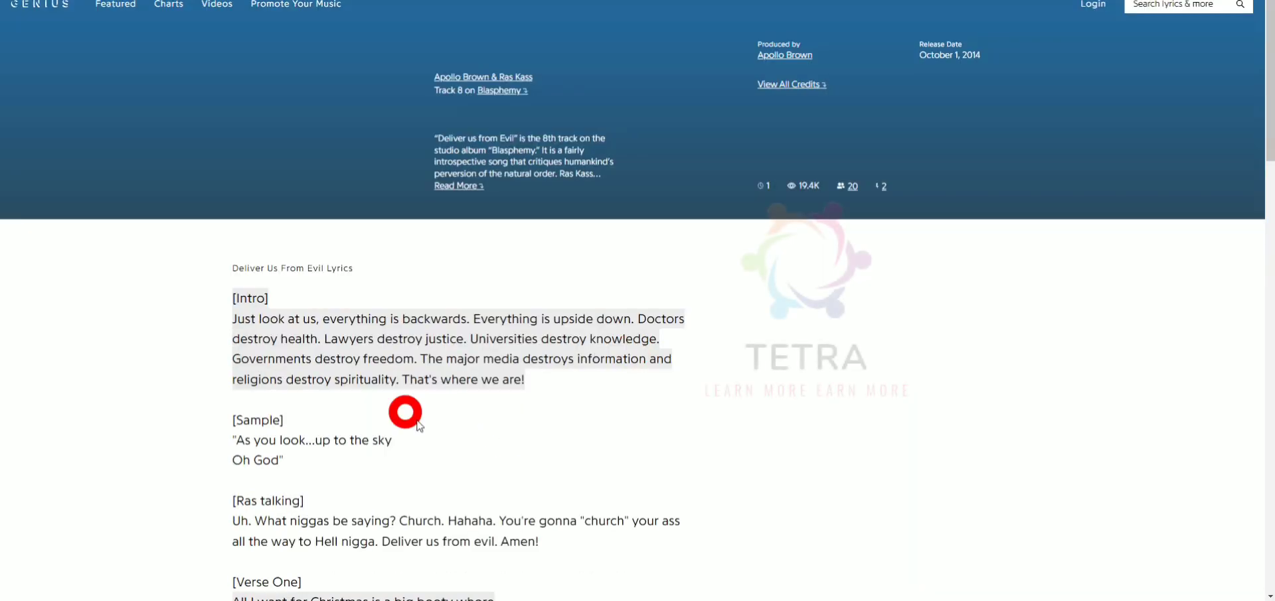
{"action": "scroll", "coordinate": [407, 413], "scroll_direction": "down", "scroll_amount": 3}
{"action": "scroll", "coordinate": [442, 426], "scroll_direction": "up", "scroll_amount": 4}
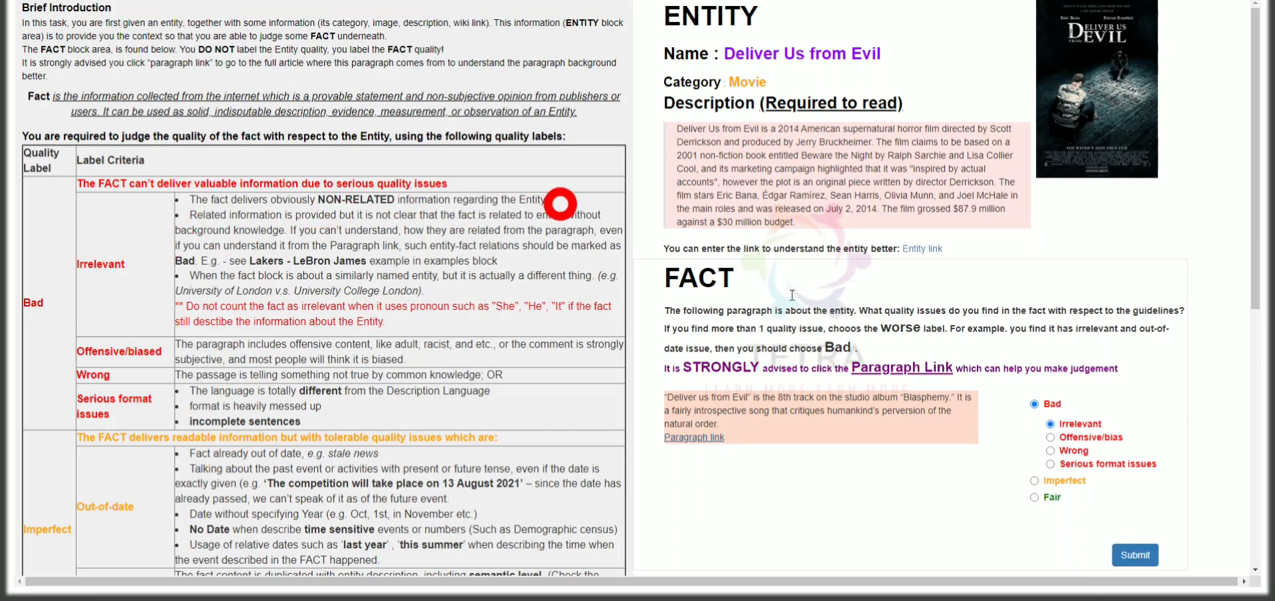
{"action": "left_click", "coordinate": [1151, 561]}
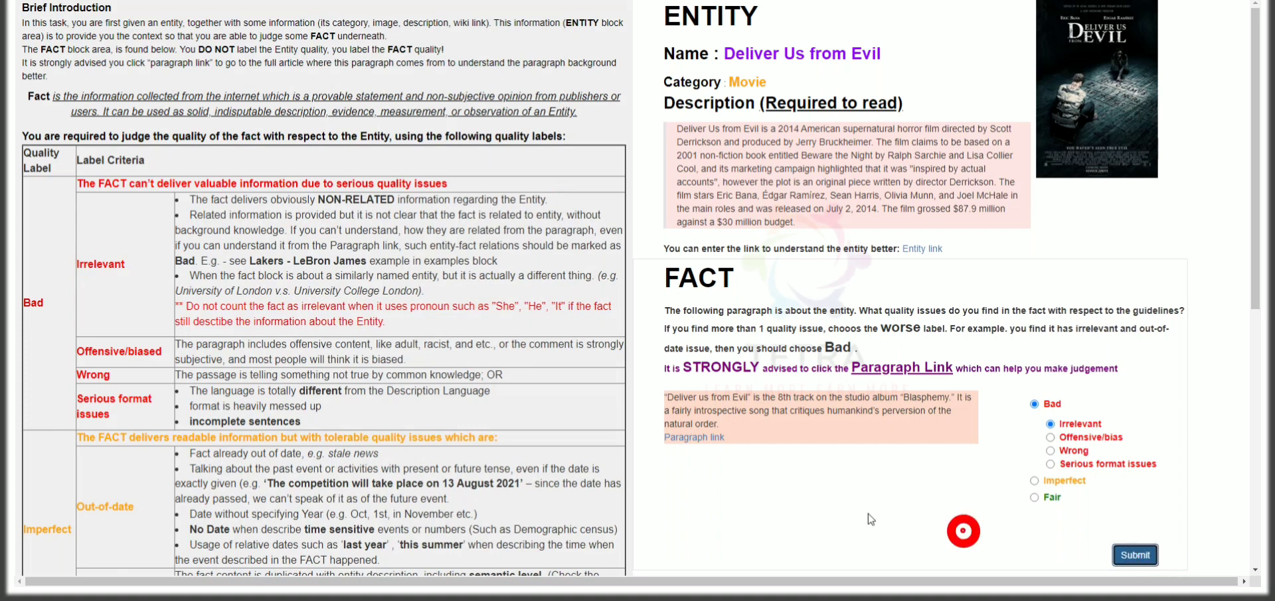